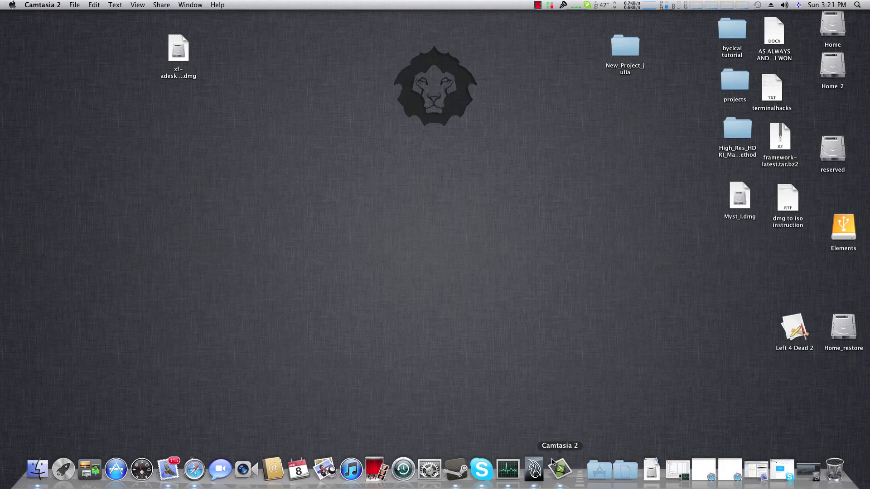
Switch to Maya and hide the bed layer in the bedroom scene
click(534, 471)
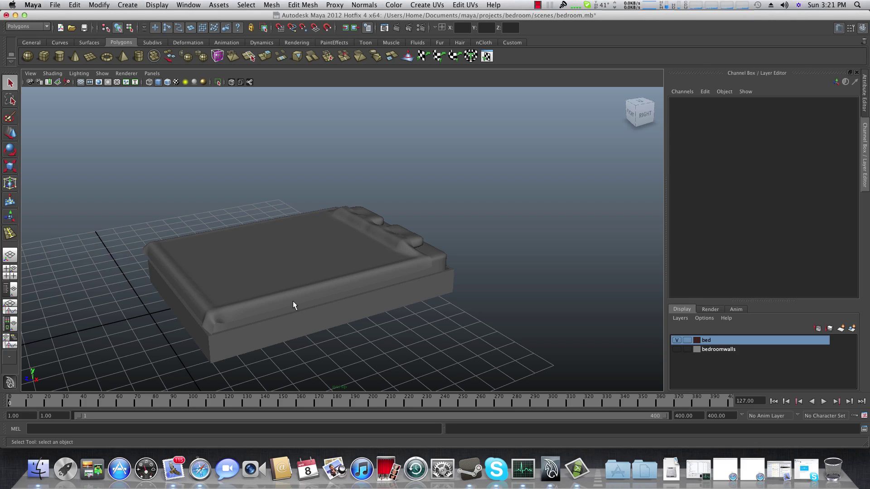
alt+drag(293, 300, 467, 344)
alt+middle_drag(466, 343, 408, 320)
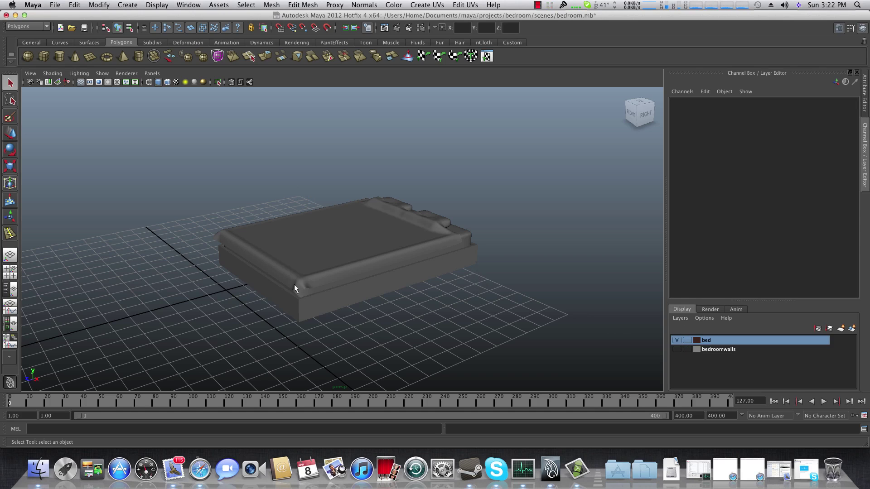
click(676, 340)
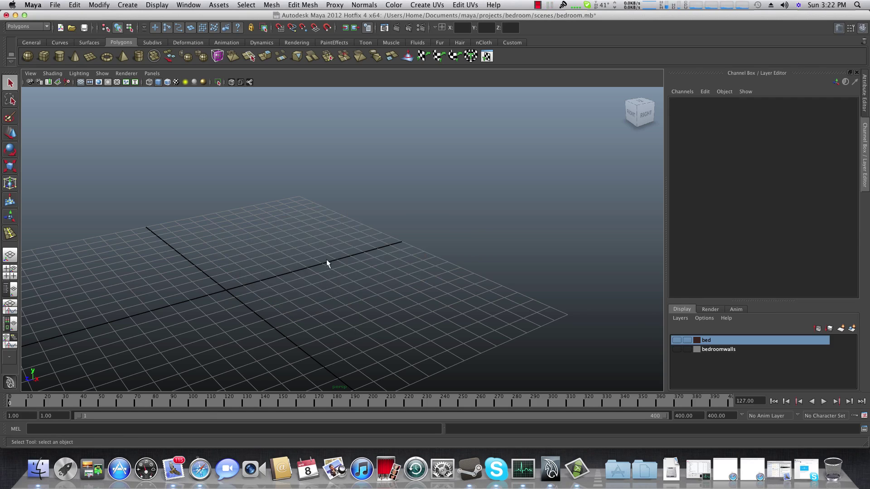
Create a default polygon cube at the centre of the grid
click(55, 5)
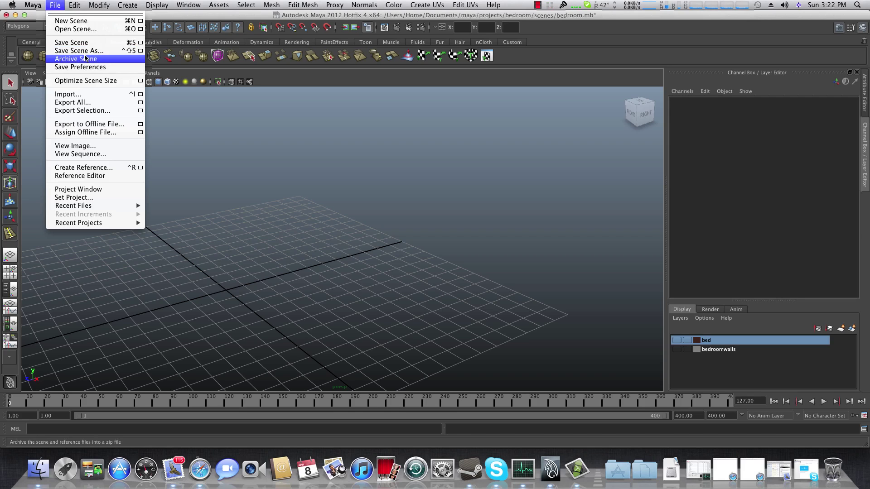
click(233, 120)
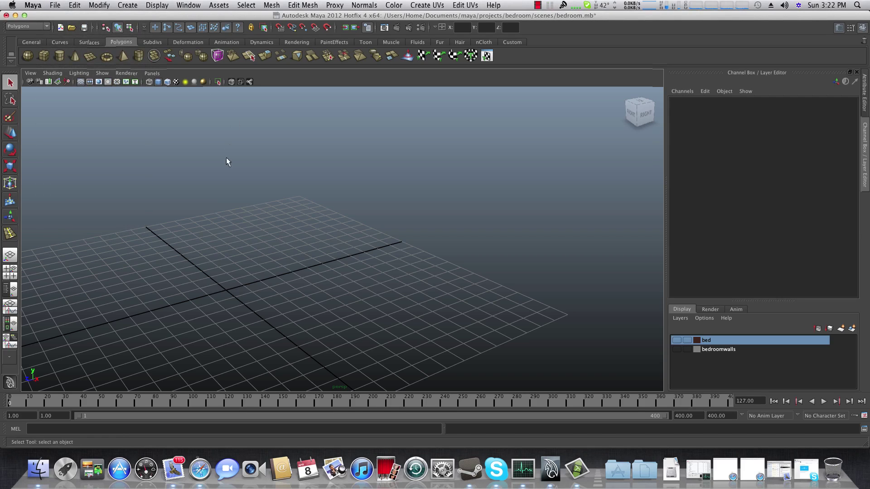
alt+middle_drag(254, 239, 301, 233)
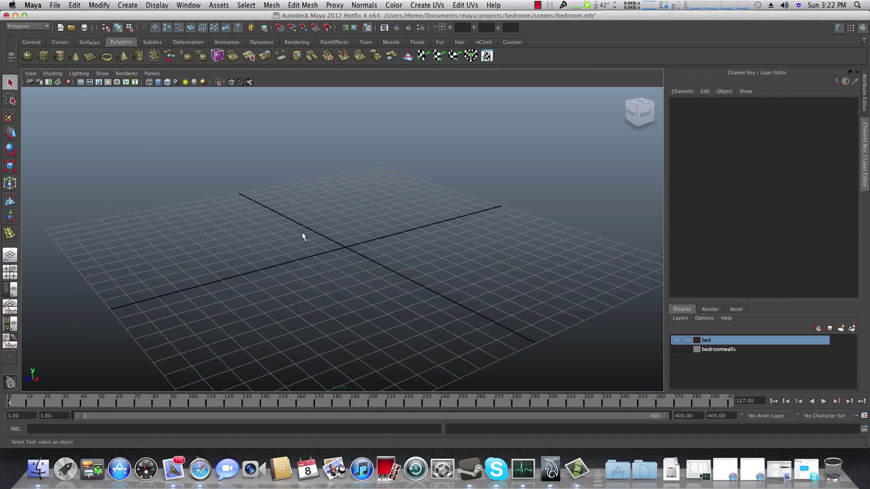
click(44, 56)
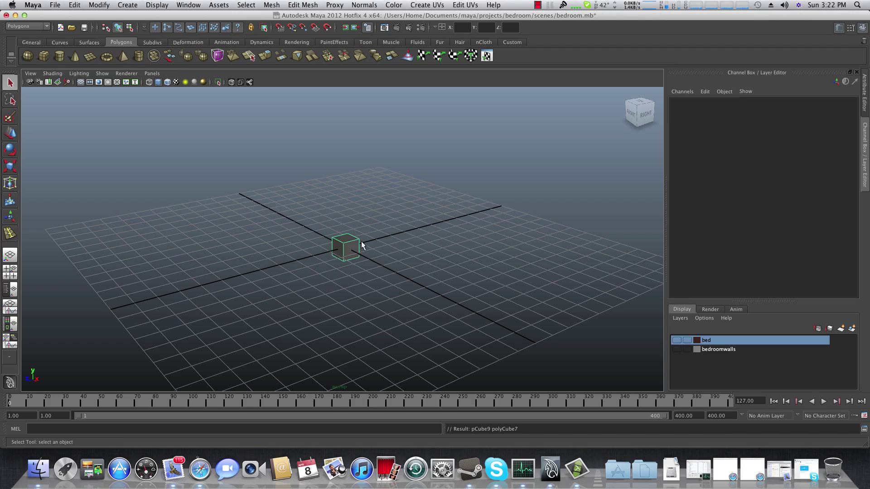
Show the bed layer again and raise the cube along Y to about 1.091, level with the bed base
click(676, 339)
alt+drag(406, 287, 385, 279)
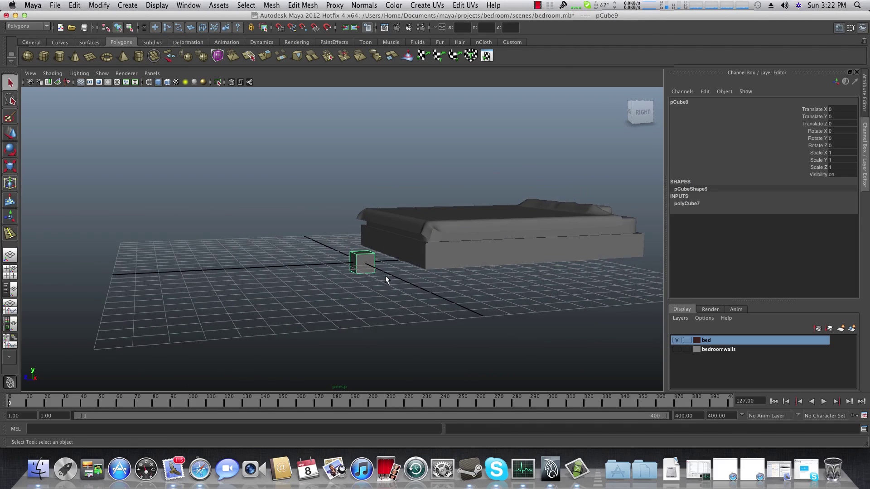
alt+drag(303, 237, 218, 264)
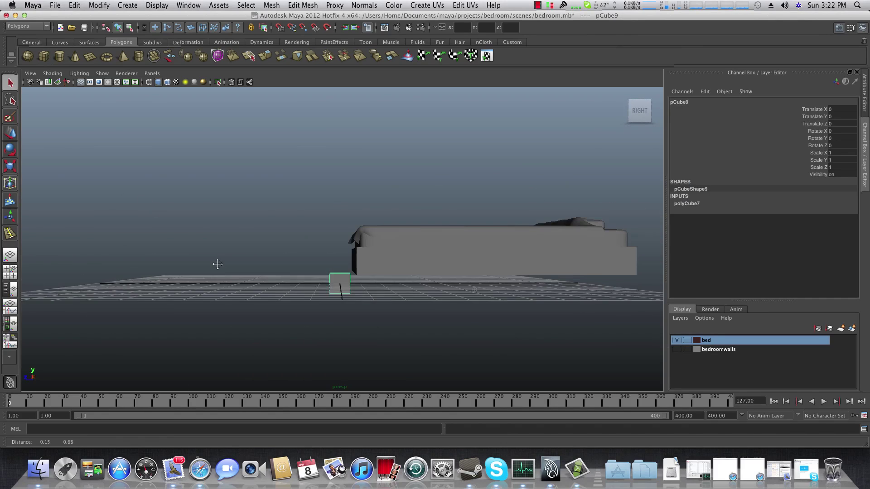
alt+drag(281, 294, 286, 292)
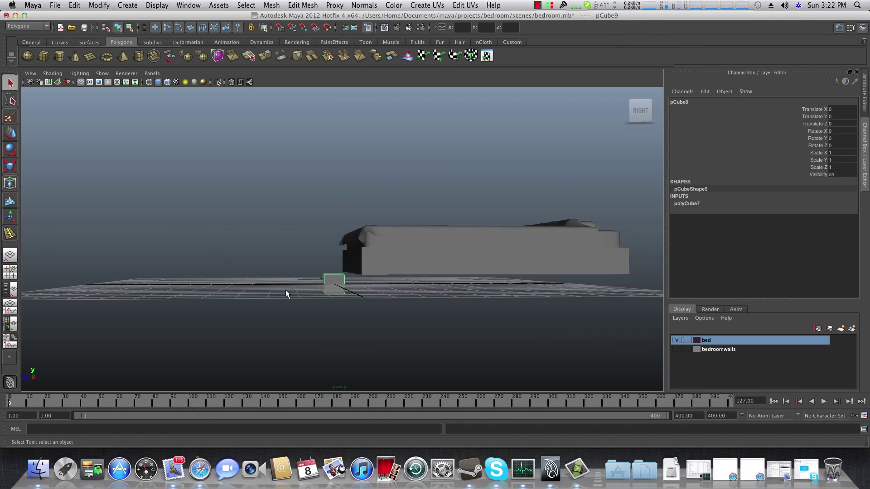
click(11, 131)
drag(333, 254, 330, 232)
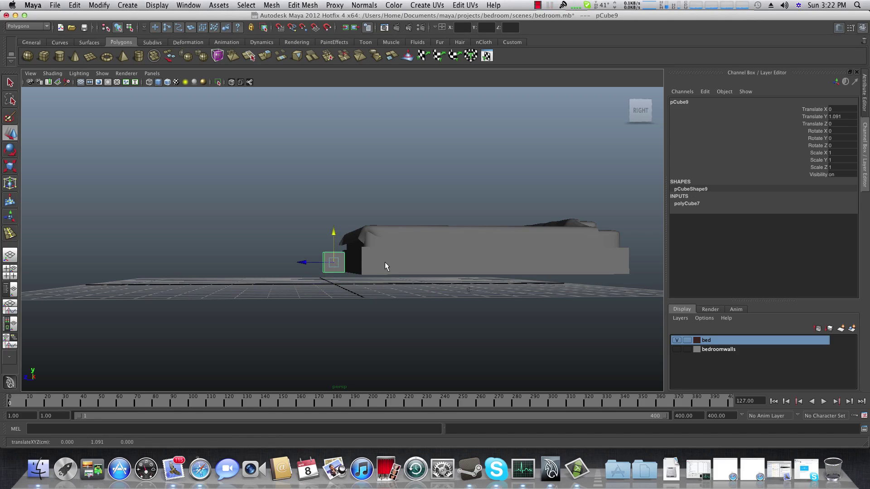
alt+drag(384, 262, 383, 272)
Scale the cube's height to about 2.015 and move it beside the bed at about X -3.496, Y 1.607
click(10, 166)
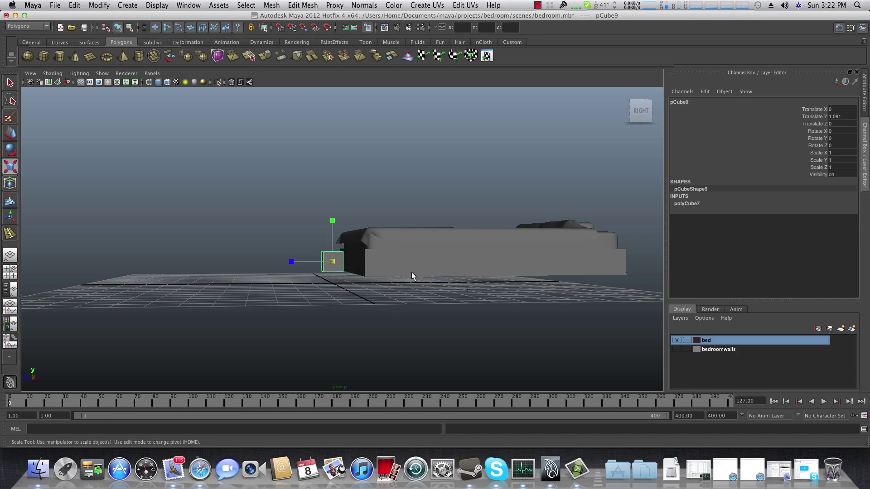
drag(332, 223, 255, 257)
key(w)
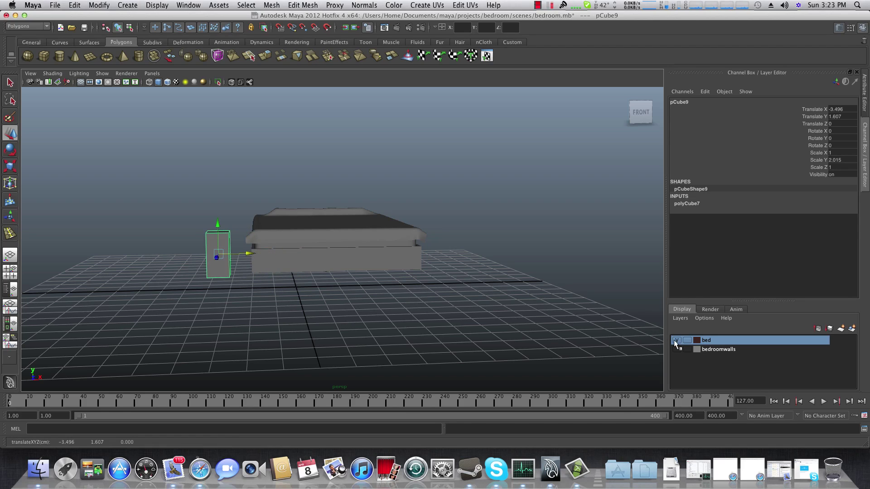
Hide the bed layer and widen the cube to a scale of about 2.281 in X and 2.309 in Z
click(677, 340)
alt+drag(384, 346, 285, 235)
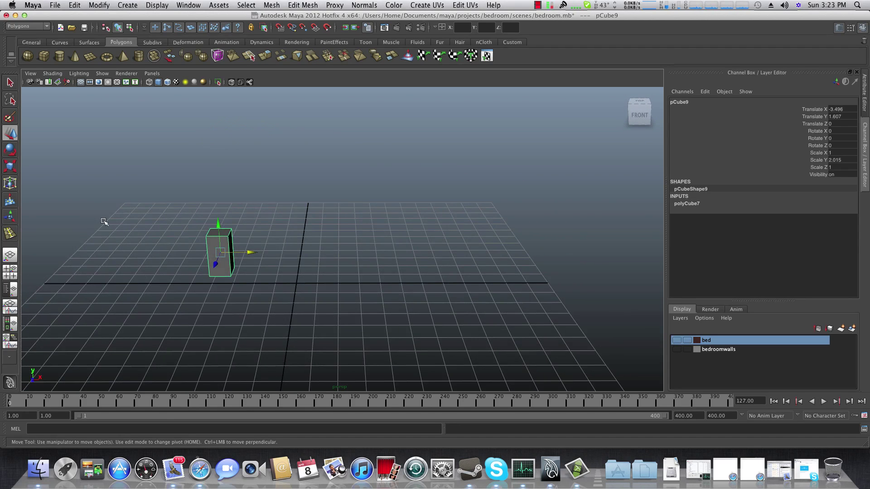
click(14, 167)
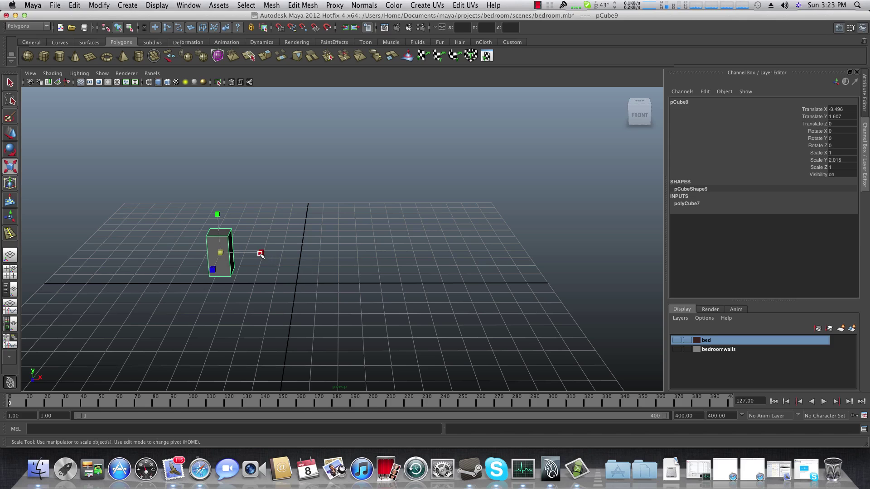
drag(261, 253, 193, 265)
drag(249, 209, 216, 256)
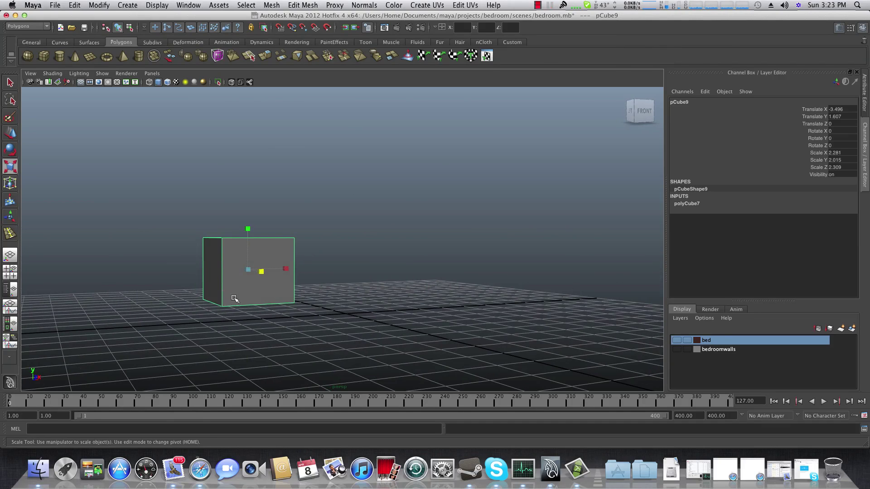
Show the cube's polyCube creation attributes in the Attribute Editor and examine its front corner up close
mouse_move(233, 299)
alt+mouse_down()
mouse_move(214, 295)
mouse_move(234, 302)
alt+mouse_up()
alt+middle_drag(234, 303, 258, 318)
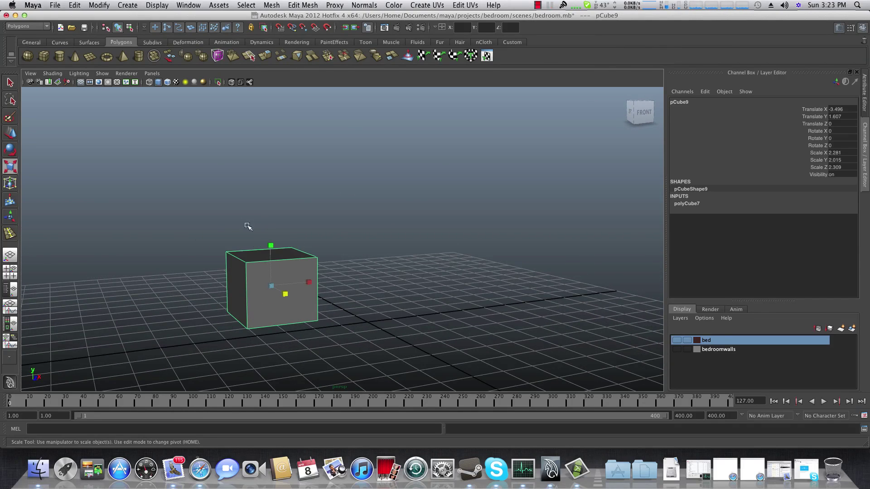
alt+drag(293, 290, 270, 285)
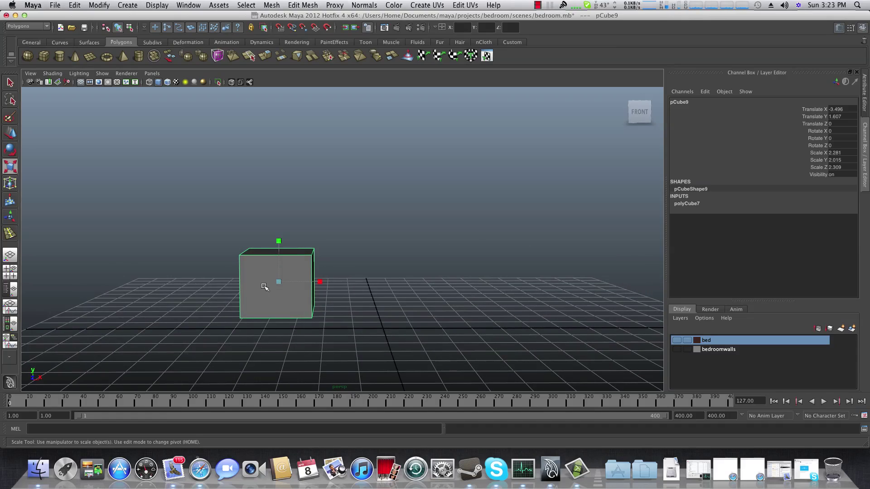
click(838, 28)
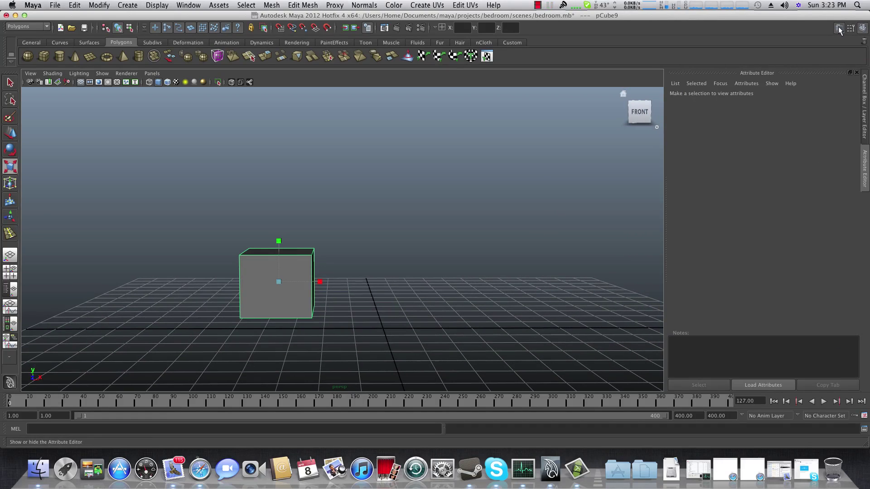
click(723, 99)
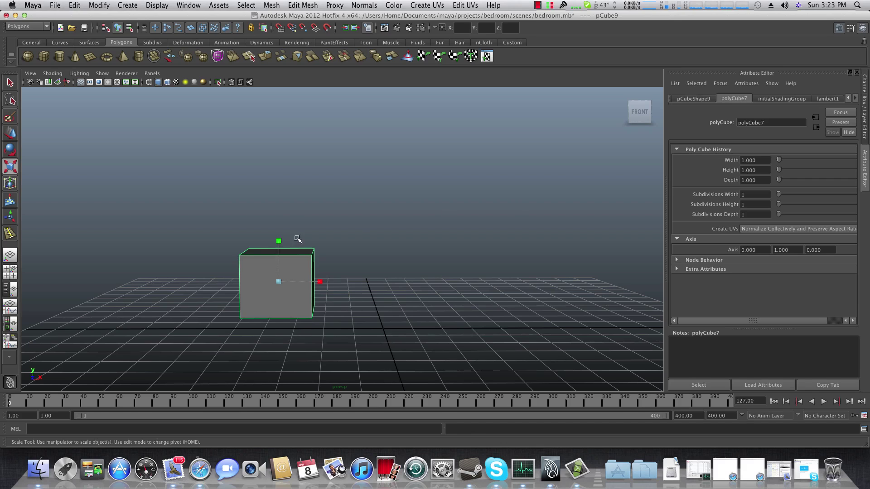
alt+drag(284, 285, 330, 258)
alt+right_drag(330, 258, 363, 258)
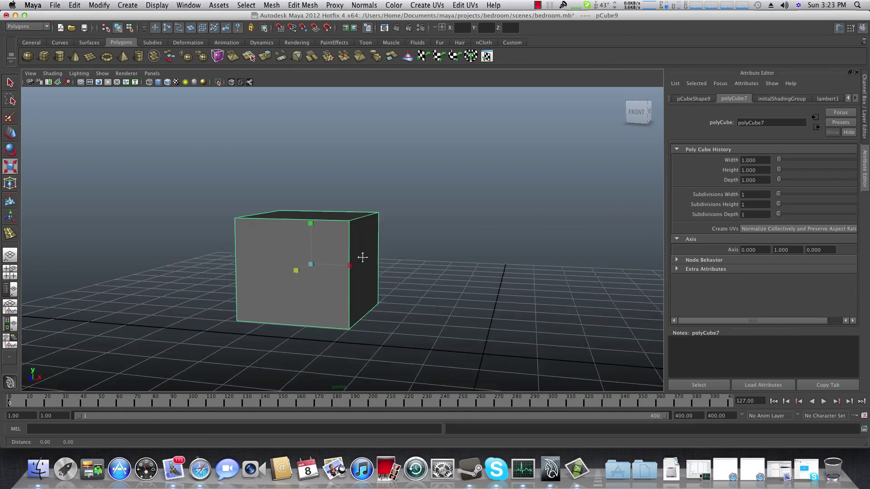
alt+drag(363, 258, 342, 231)
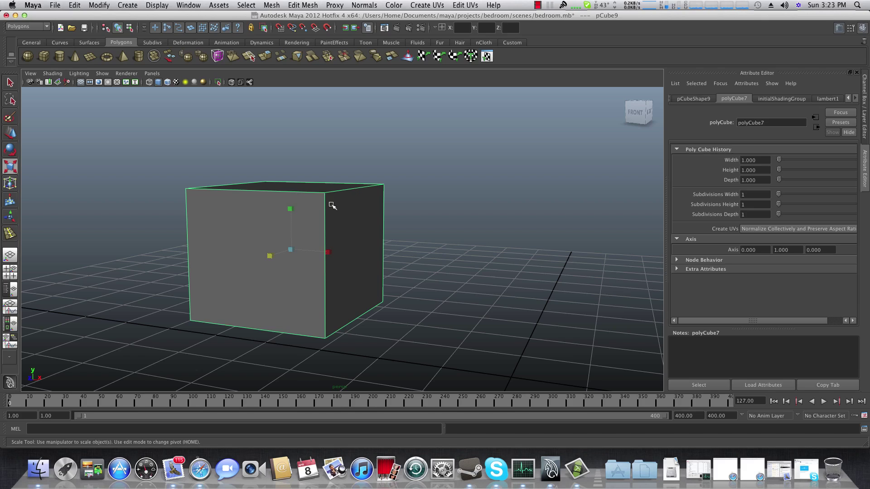
With the Insert Edge Loop Tool, add a horizontal loop just below the cube's top and a close pair about a quarter of the way down
shift+right_drag(294, 206, 265, 219)
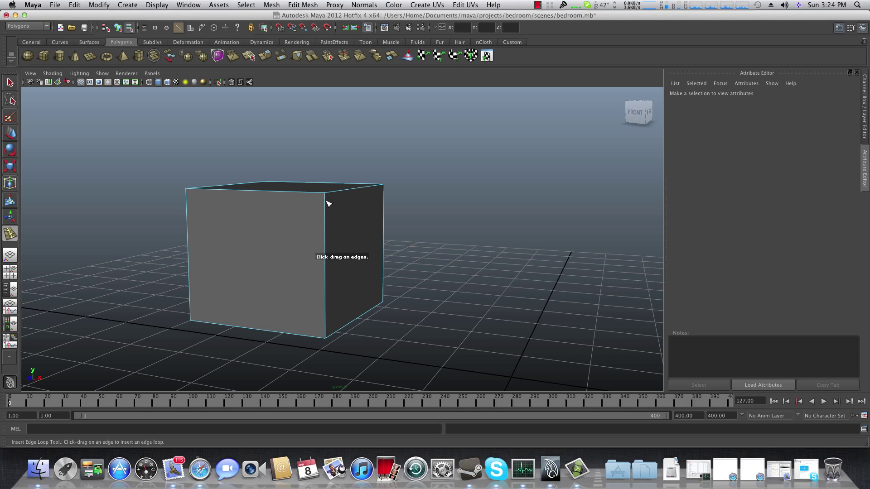
drag(327, 200, 327, 204)
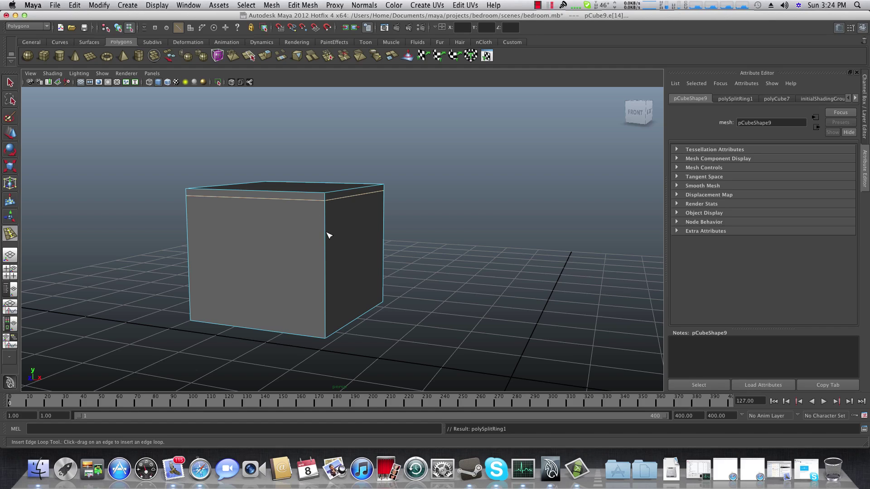
drag(327, 235, 327, 233)
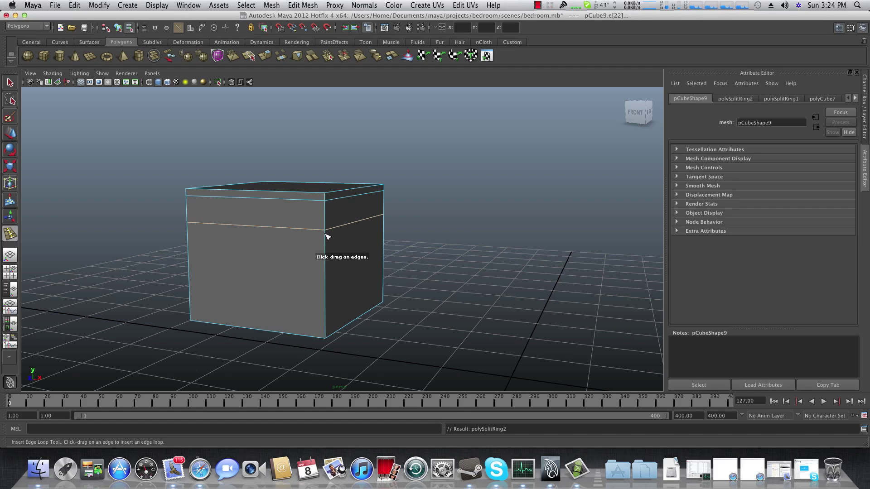
drag(327, 236, 327, 236)
drag(326, 235, 324, 235)
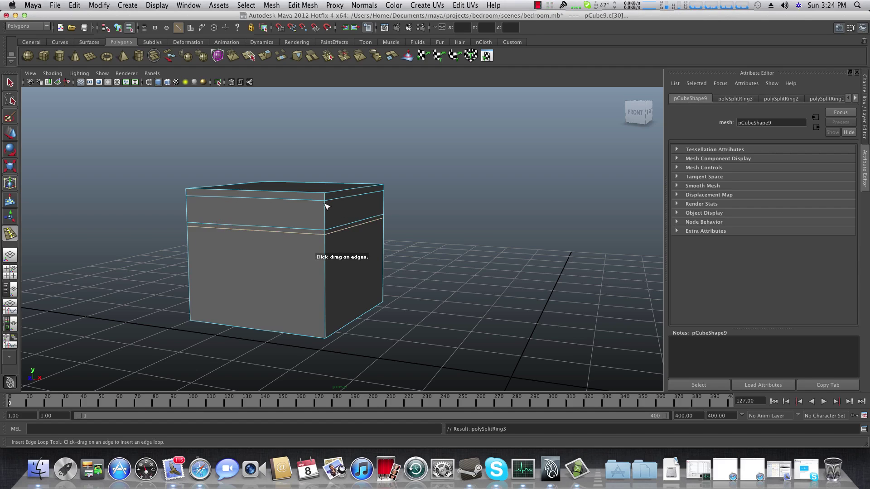
Insert a horizontal edge loop just beneath the uppermost loop, undoing the first placement and placing it again slightly lower
drag(326, 206, 326, 206)
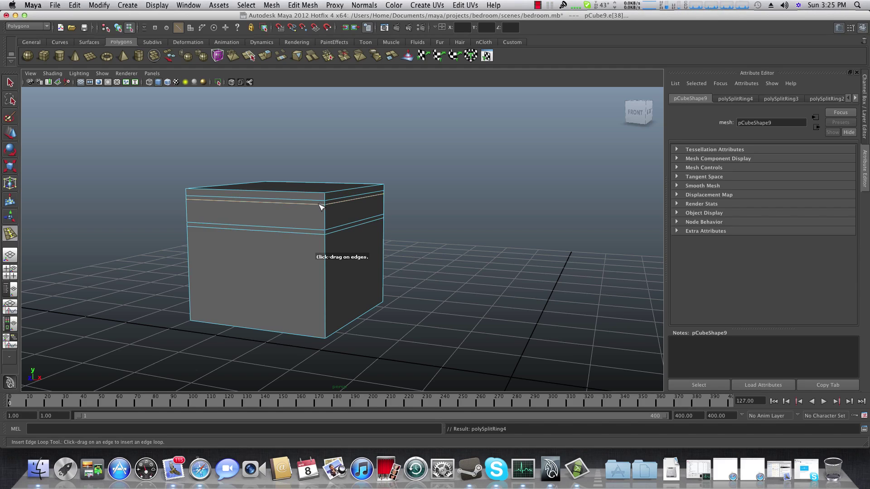
key(ctrl+z)
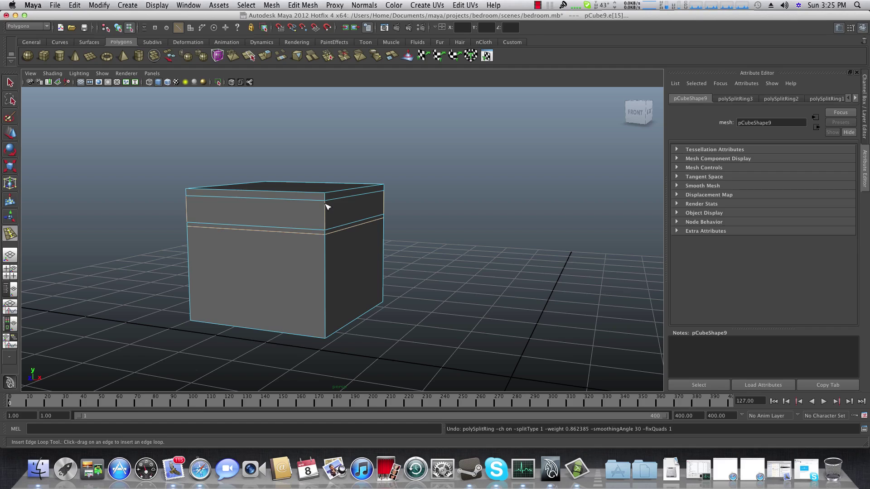
drag(327, 207, 327, 207)
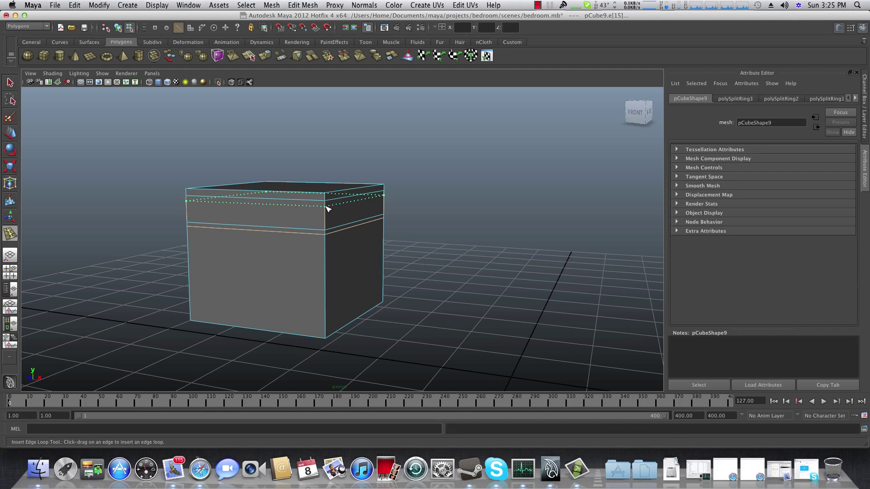
drag(327, 207, 327, 207)
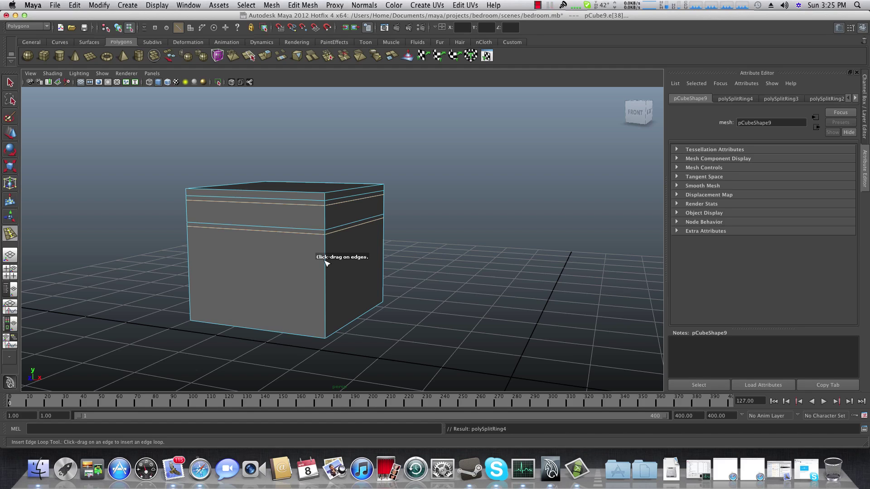
Insert two closely spaced horizontal edge loops near the base of the cube
mouse_move(311, 241)
alt+mouse_down()
mouse_move(342, 235)
mouse_move(329, 235)
mouse_move(309, 256)
alt+mouse_up()
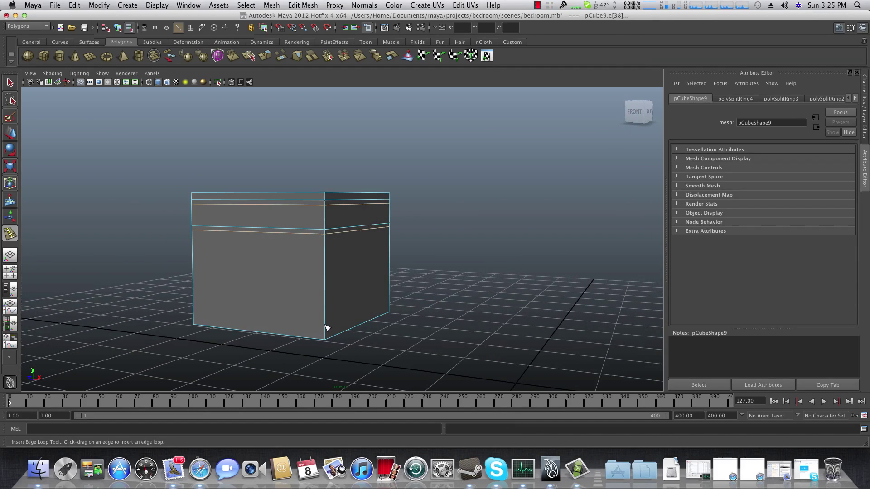
drag(325, 325, 327, 331)
drag(326, 331, 326, 330)
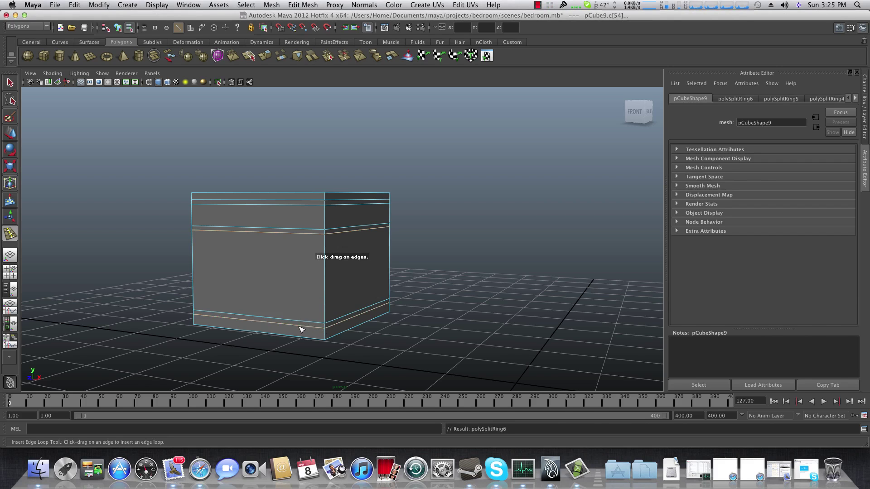
Insert a vertical edge loop close to the right-hand edge of the cube's front face
alt+drag(294, 285, 324, 290)
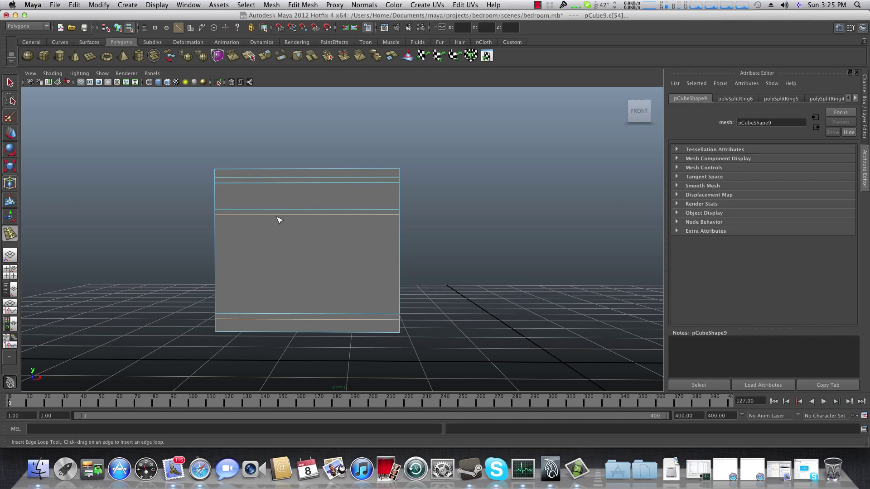
mouse_move(344, 256)
alt+mouse_down()
mouse_move(313, 256)
mouse_move(344, 254)
alt+mouse_up()
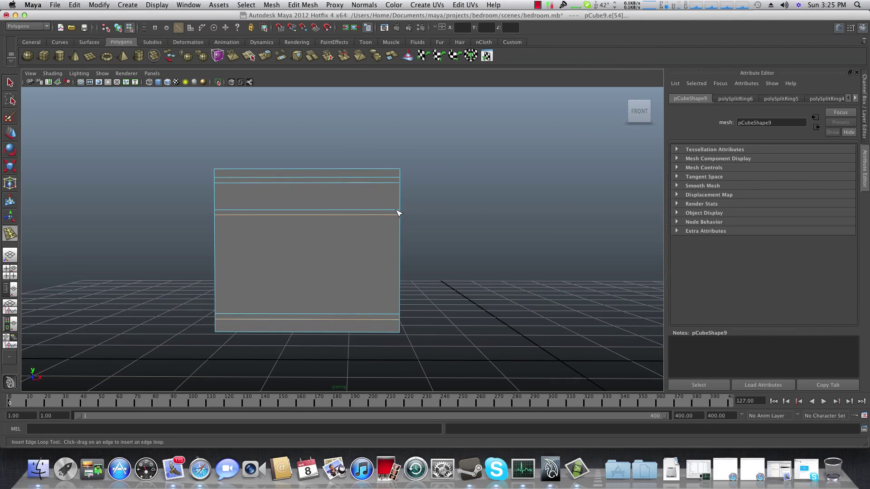
drag(396, 213, 396, 213)
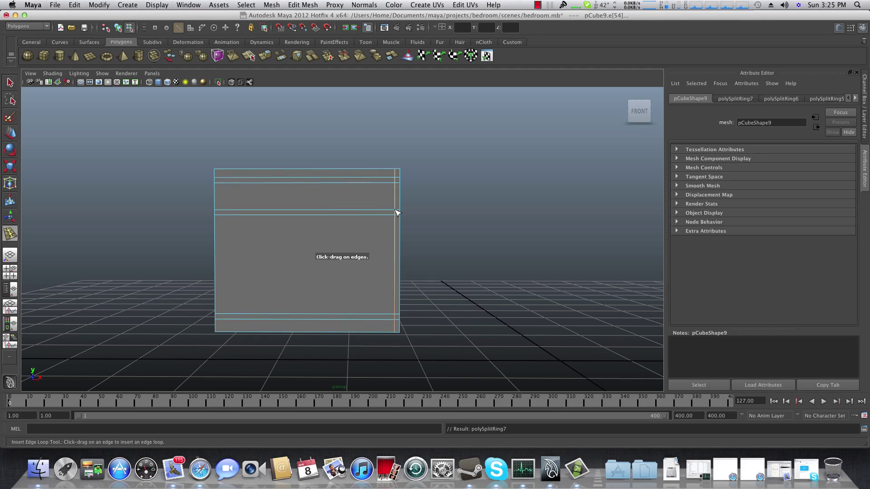
drag(221, 212, 222, 213)
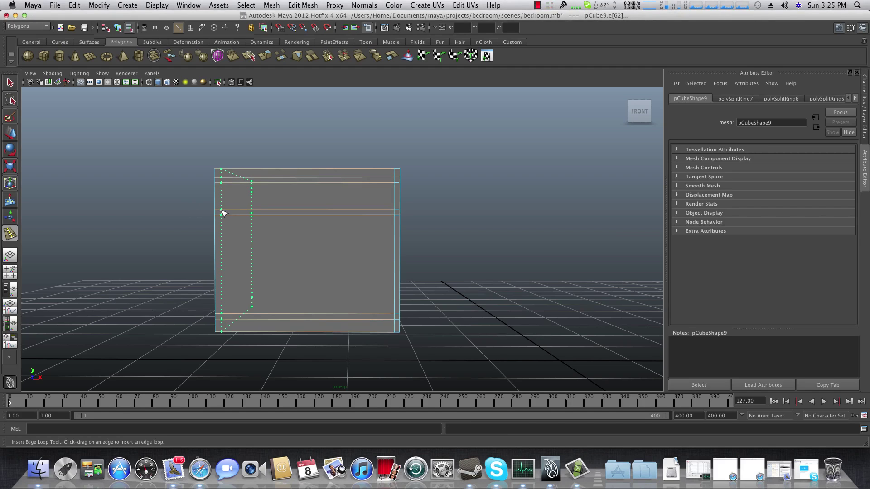
drag(222, 213, 224, 213)
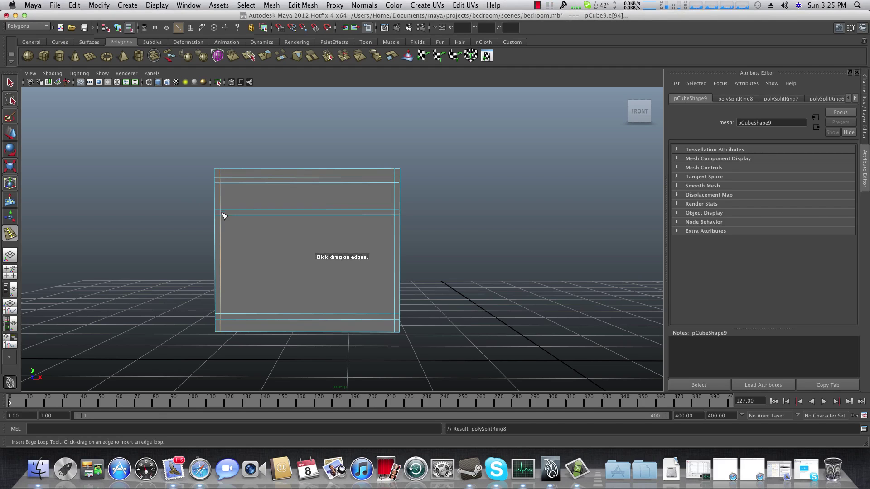
alt+drag(365, 269, 346, 271)
key(z)
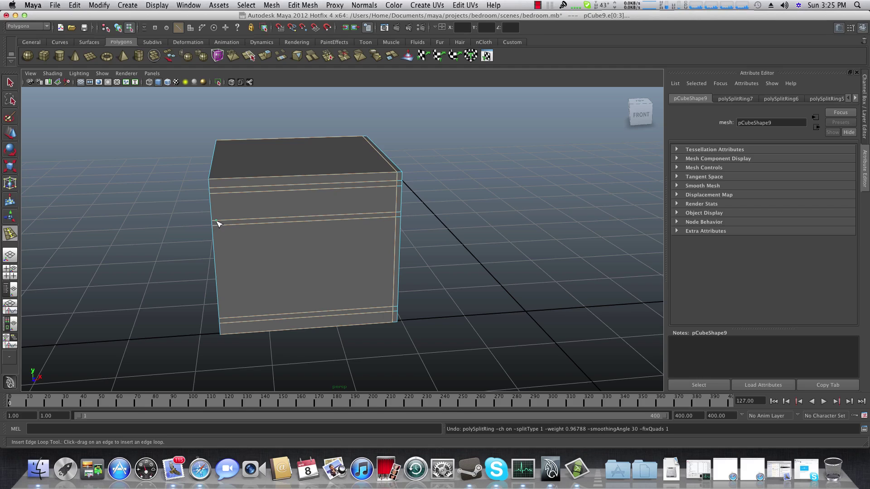
click(216, 227)
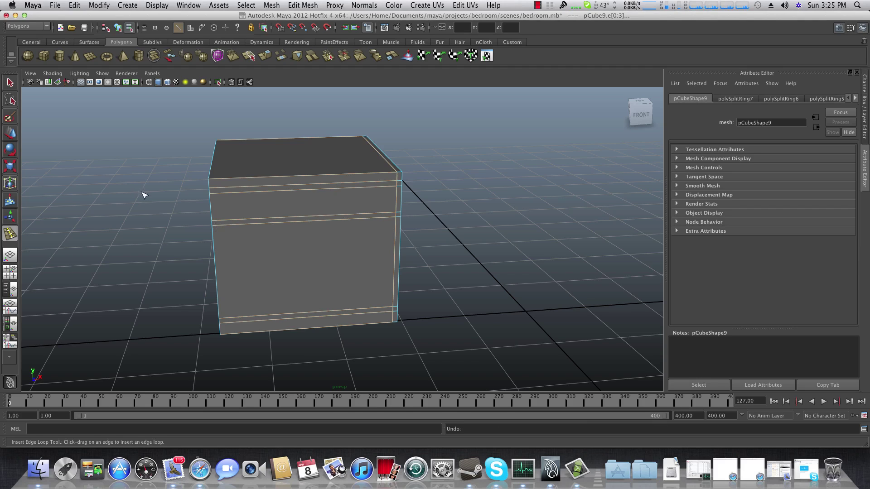
Insert a vertical edge loop close to the left-hand edge of the cube's front face with the Insert Edge Loop Tool
mouse_move(271, 272)
alt+mouse_down()
mouse_move(258, 262)
mouse_move(249, 290)
mouse_move(219, 303)
mouse_move(262, 258)
mouse_move(240, 231)
mouse_move(266, 235)
mouse_move(239, 252)
mouse_move(259, 268)
mouse_move(286, 252)
mouse_move(267, 261)
alt+mouse_up()
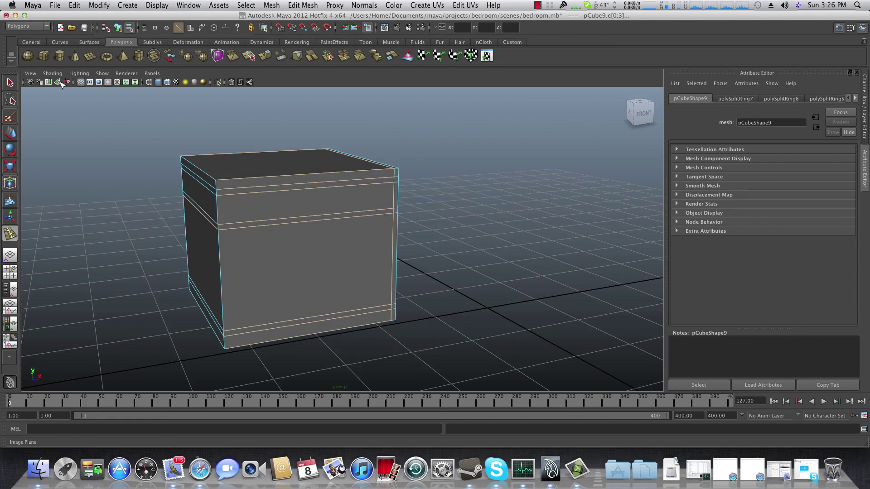
click(9, 83)
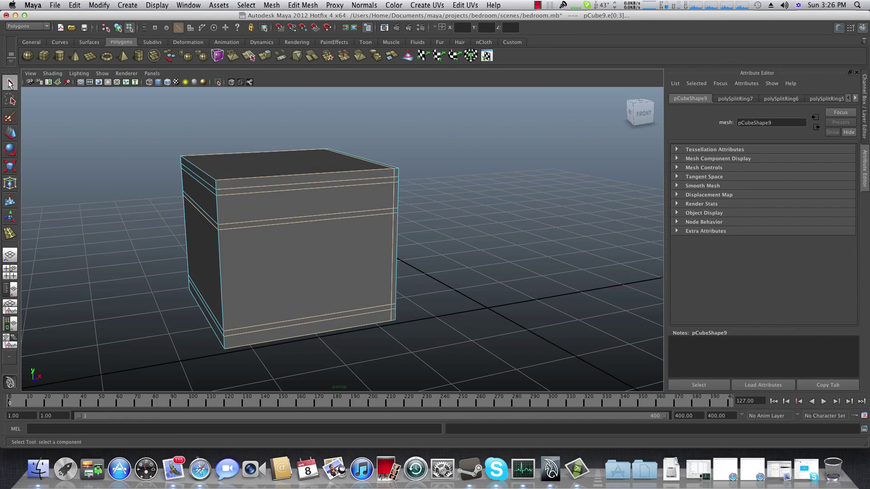
key(F8)
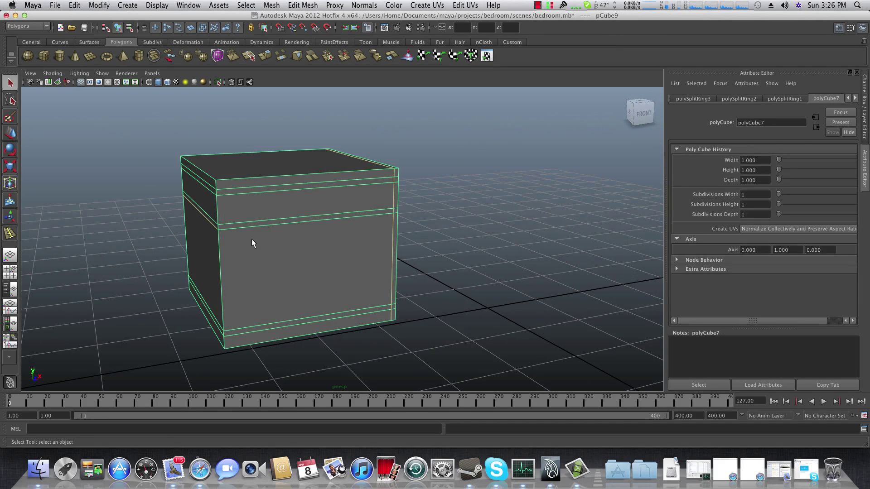
shift+right_drag(251, 238, 213, 249)
drag(221, 226, 223, 227)
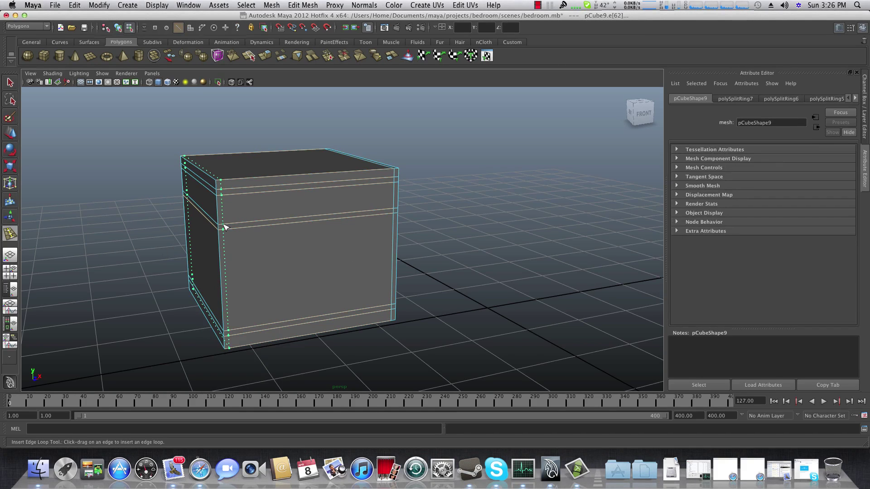
click(224, 227)
alt+drag(227, 229, 232, 266)
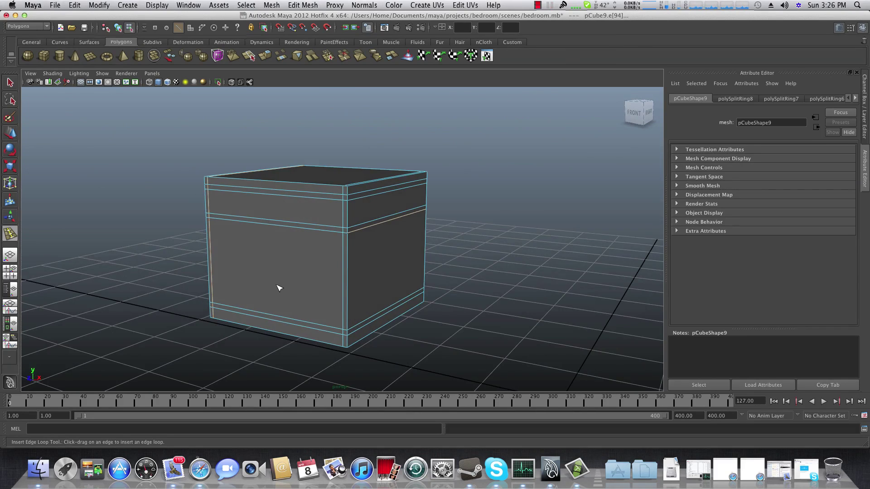
Leave the edge loop tool and select the large lower panel and the bottom strip as faces on the cube's front
click(10, 83)
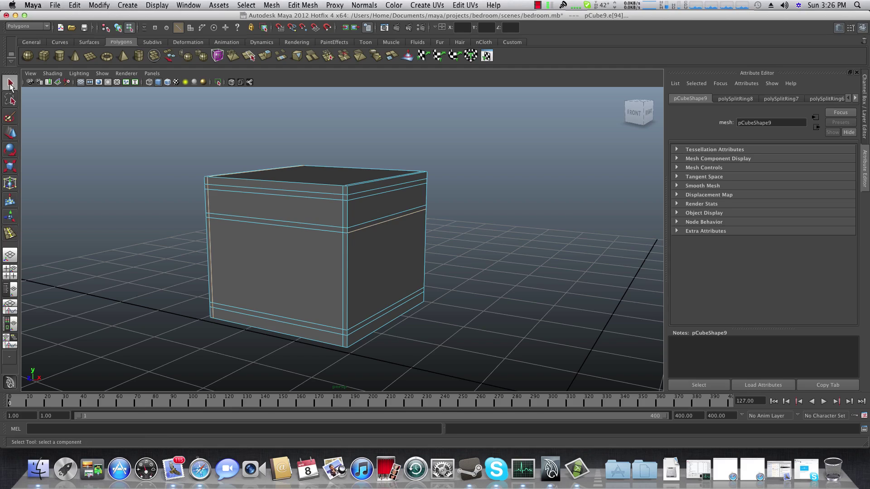
double_click(10, 83)
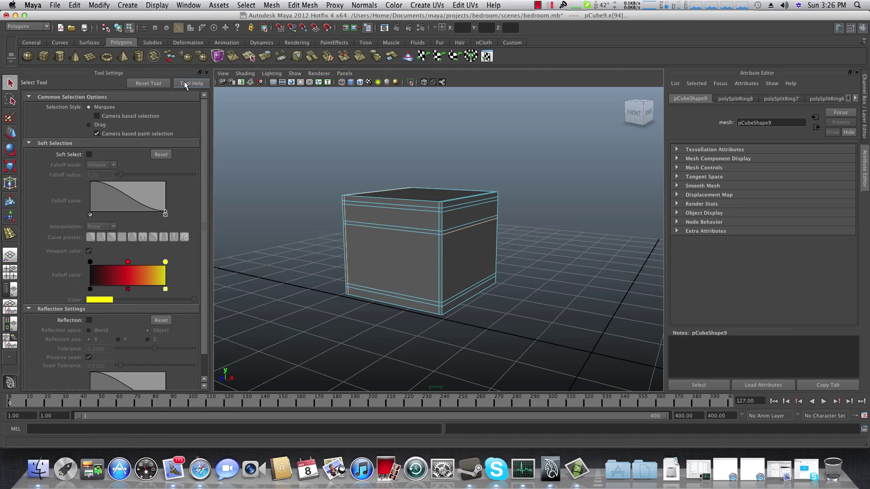
click(204, 73)
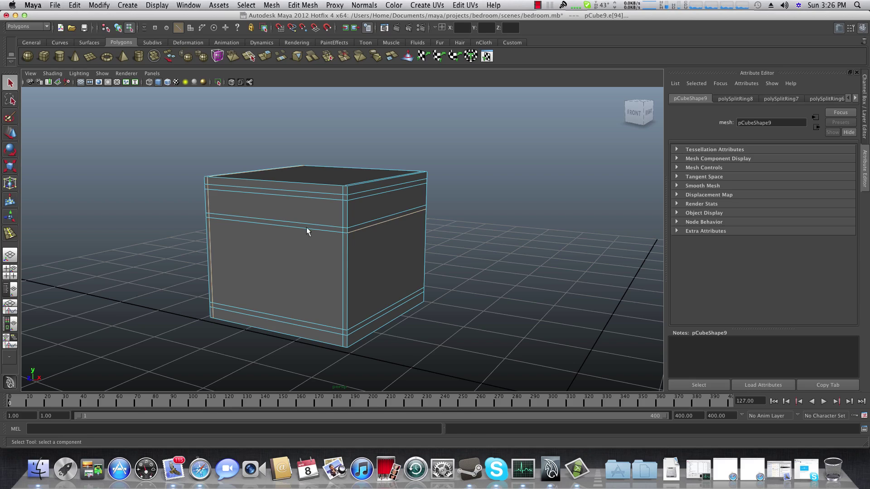
mouse_move(330, 286)
alt+mouse_down()
mouse_move(361, 291)
mouse_move(335, 299)
mouse_move(330, 283)
alt+mouse_up()
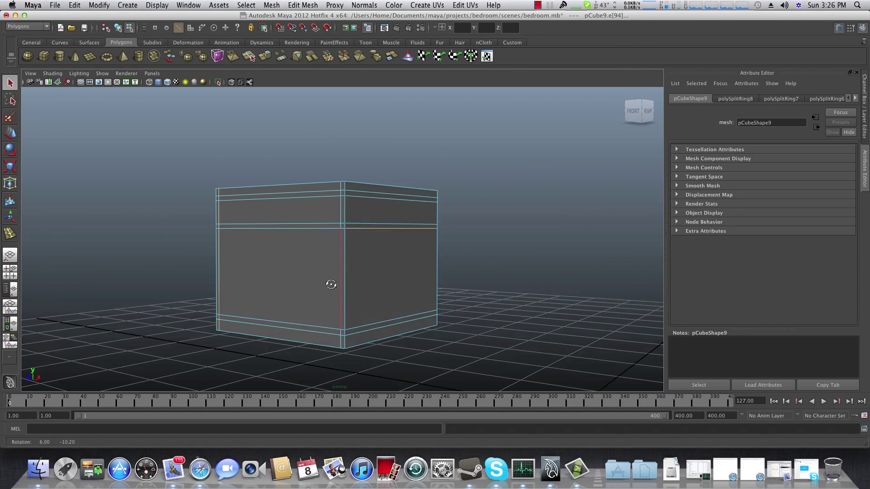
right_click(313, 268)
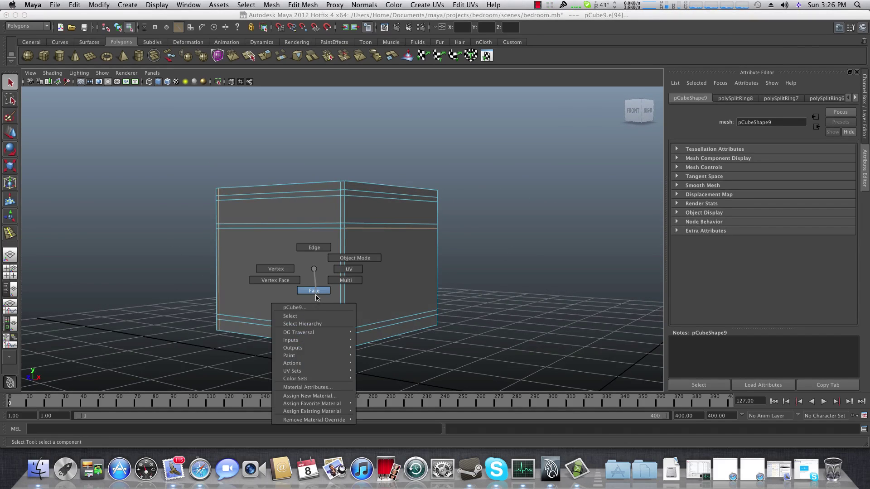
click(314, 291)
click(310, 340)
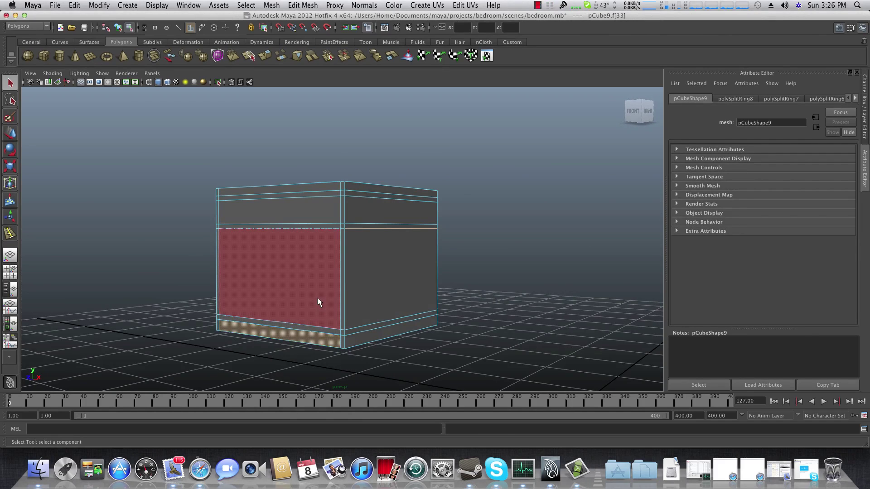
shift+click(314, 285)
alt+drag(329, 347, 291, 281)
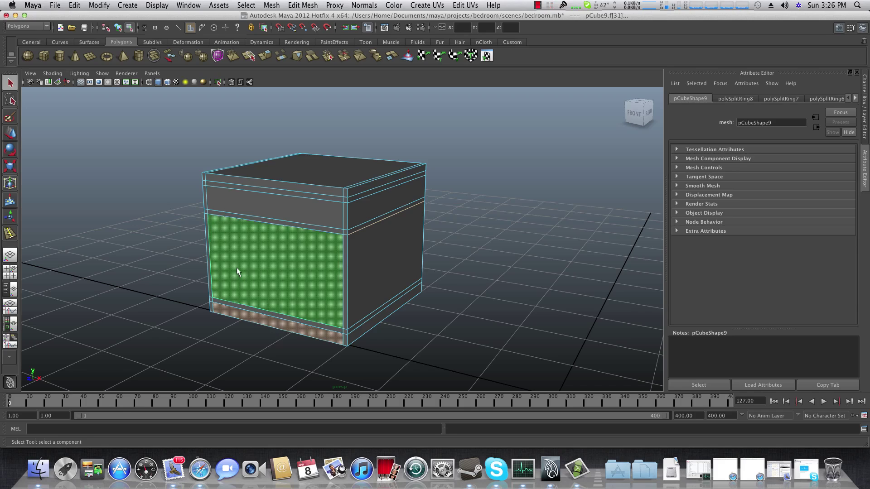
Extrude the two selected front faces inward to a local Z translate of -2.232, using temporary X-Ray shading to judge the depth
click(268, 57)
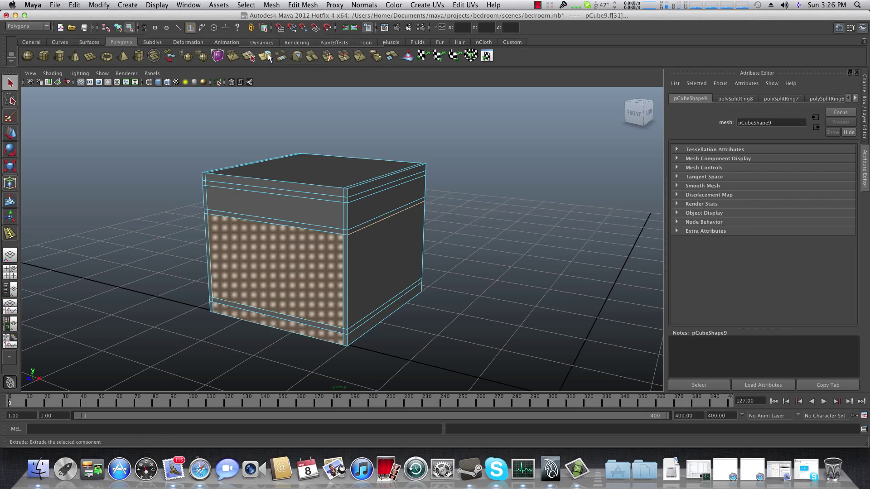
drag(252, 283, 311, 261)
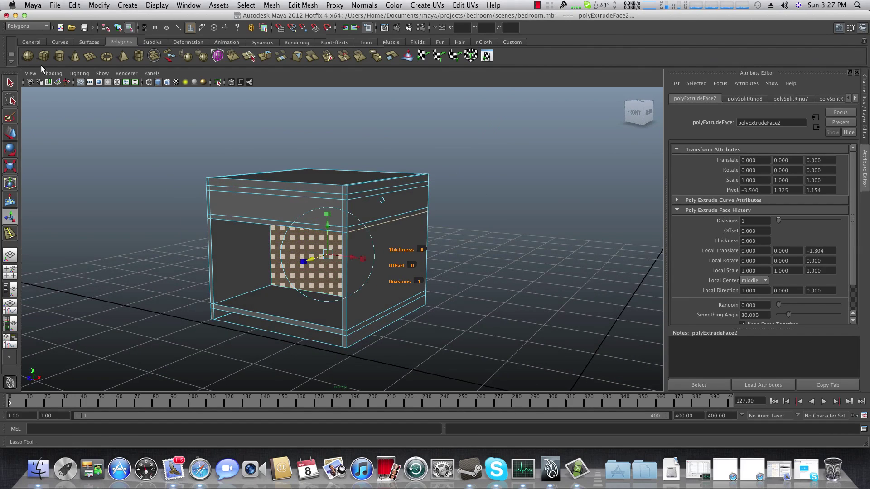
click(53, 73)
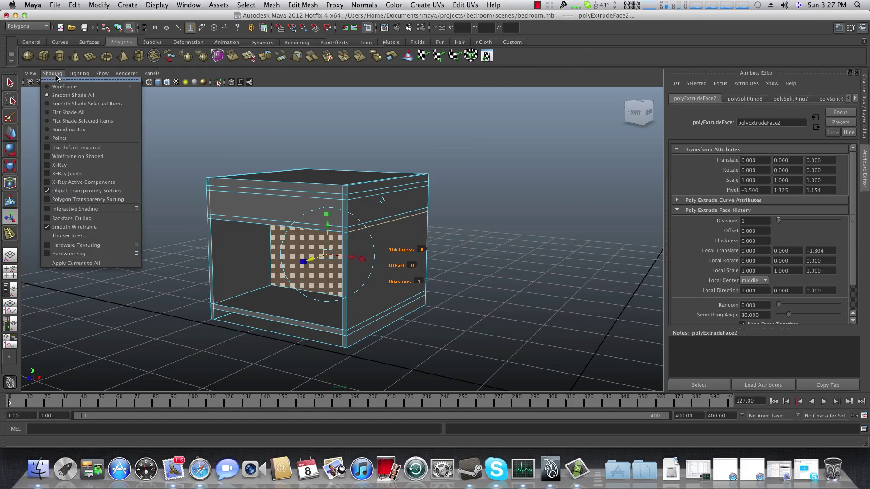
click(58, 166)
mouse_move(58, 165)
alt+mouse_down()
mouse_move(249, 253)
mouse_move(281, 283)
mouse_move(244, 283)
mouse_move(265, 269)
mouse_move(343, 262)
alt+mouse_up()
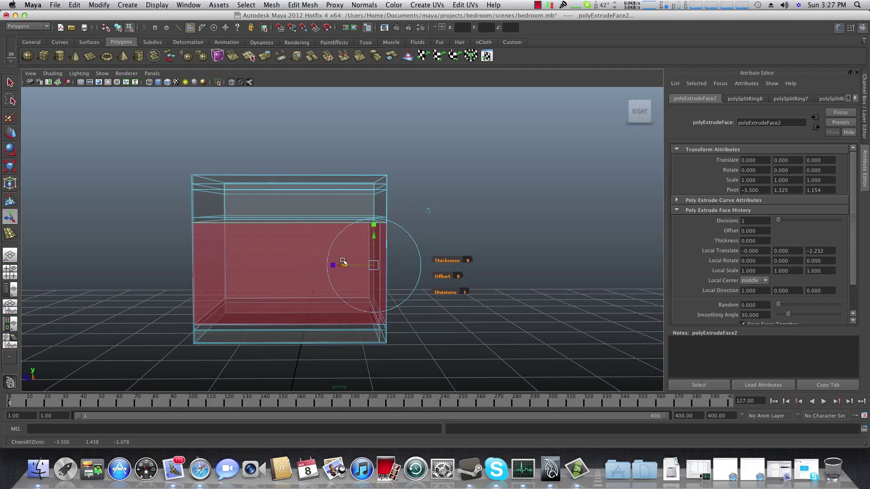
alt+drag(208, 327, 276, 317)
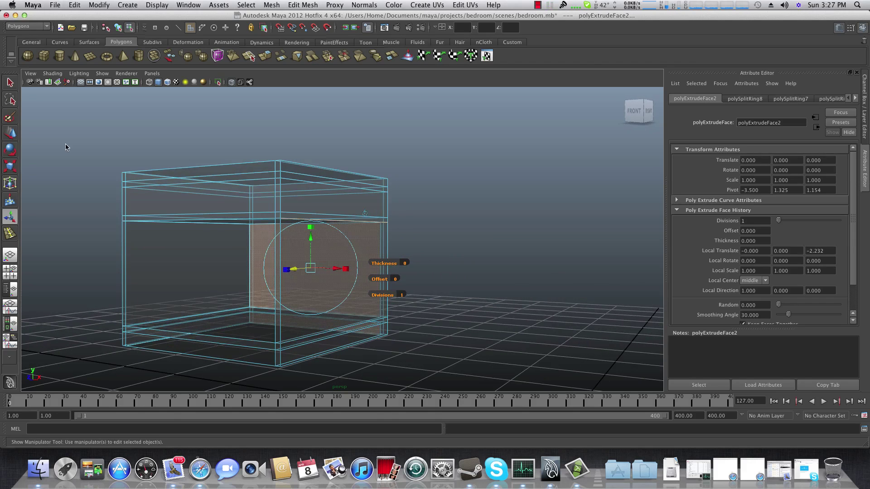
click(52, 73)
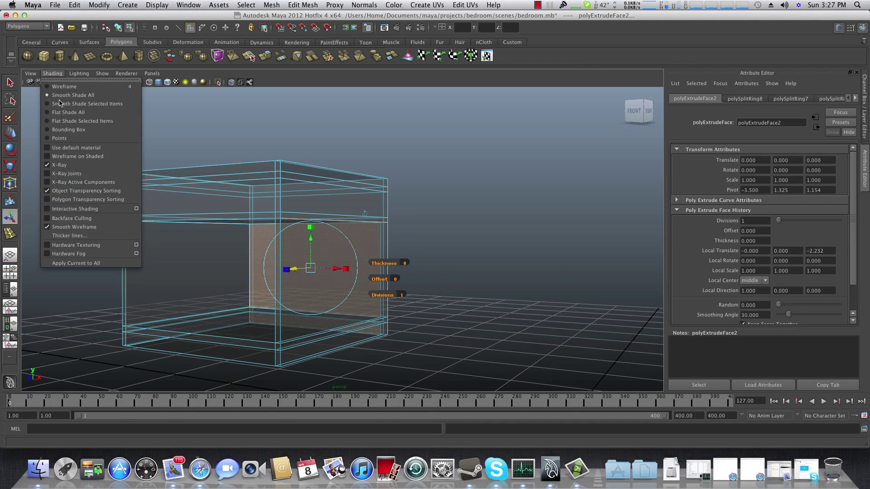
click(59, 165)
Delete the table's underside face and the inner bottom face of the recess beneath the lower shelf
mouse_move(141, 208)
alt+mouse_down()
mouse_move(196, 268)
mouse_move(223, 264)
mouse_move(178, 226)
mouse_move(193, 223)
mouse_move(191, 236)
mouse_move(203, 234)
mouse_move(196, 215)
mouse_move(160, 225)
mouse_move(168, 242)
alt+mouse_up()
click(169, 242)
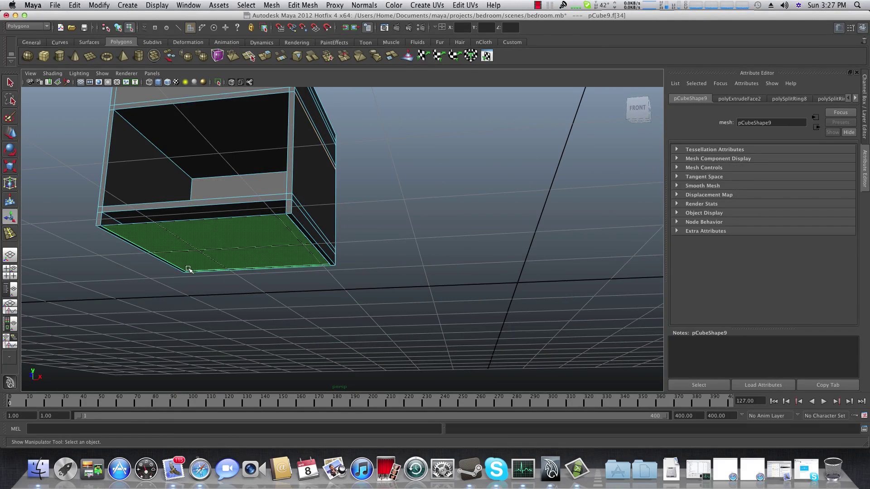
click(188, 268)
alt+drag(188, 250, 201, 262)
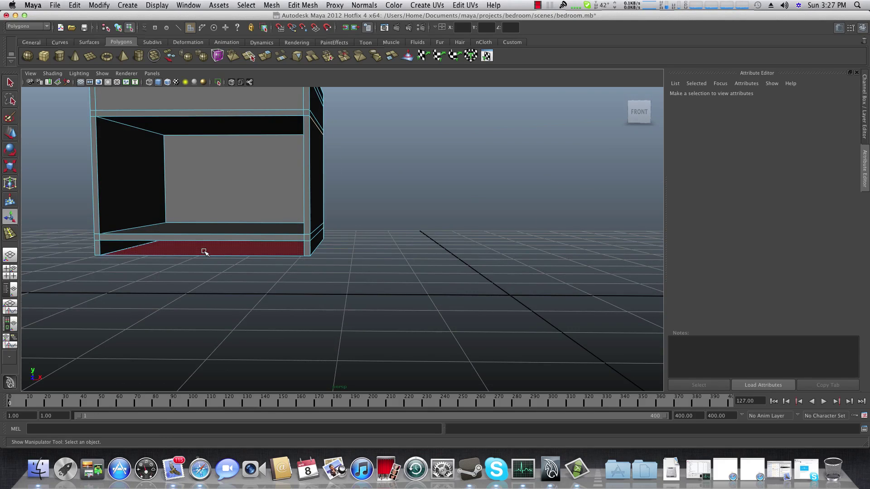
click(204, 252)
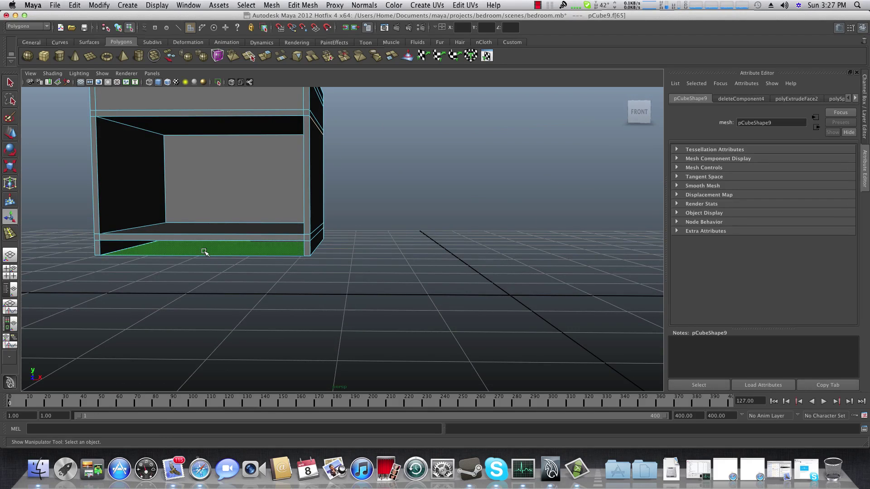
click(205, 252)
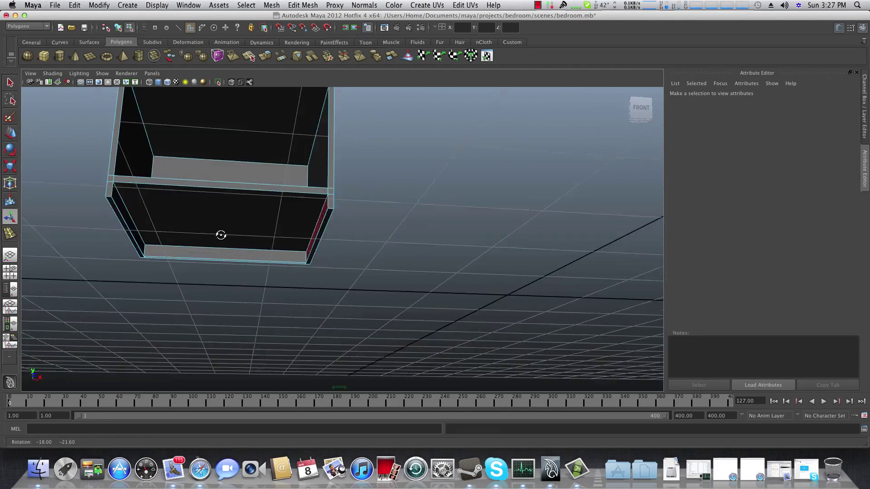
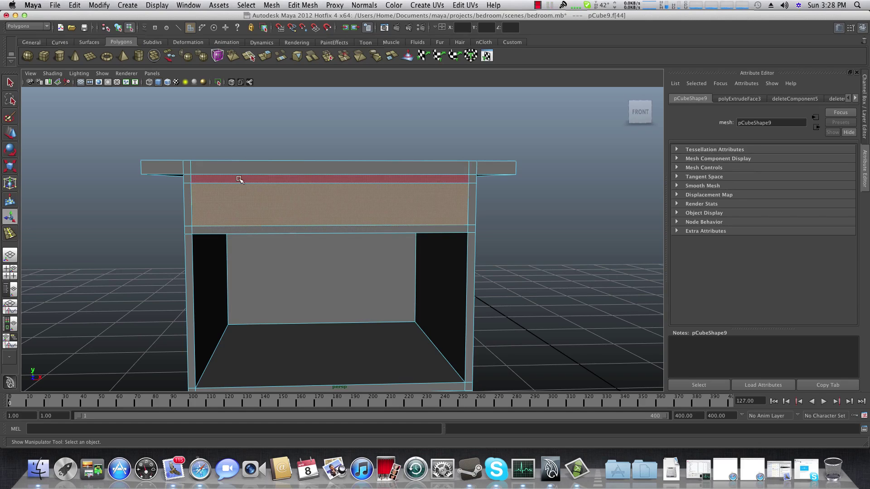
Select the horizontal edge loop just below the overhanging tabletop and move it up slightly
shift+right_drag(239, 181, 246, 156)
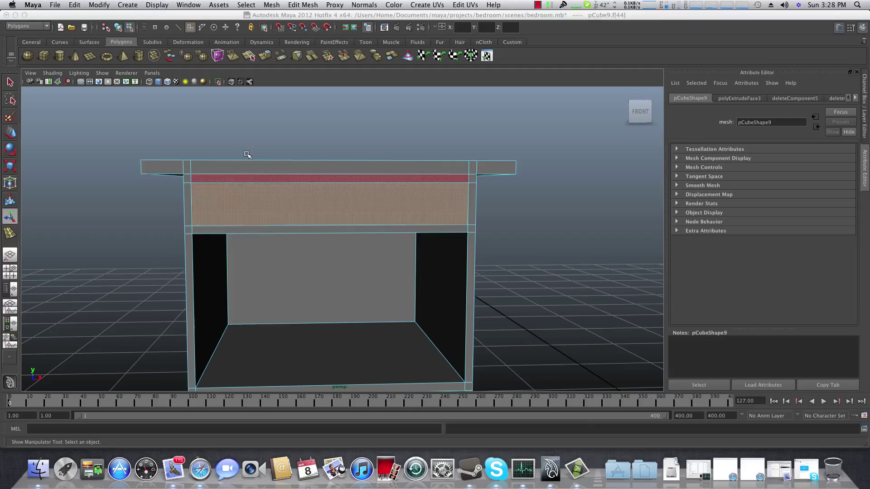
click(242, 184)
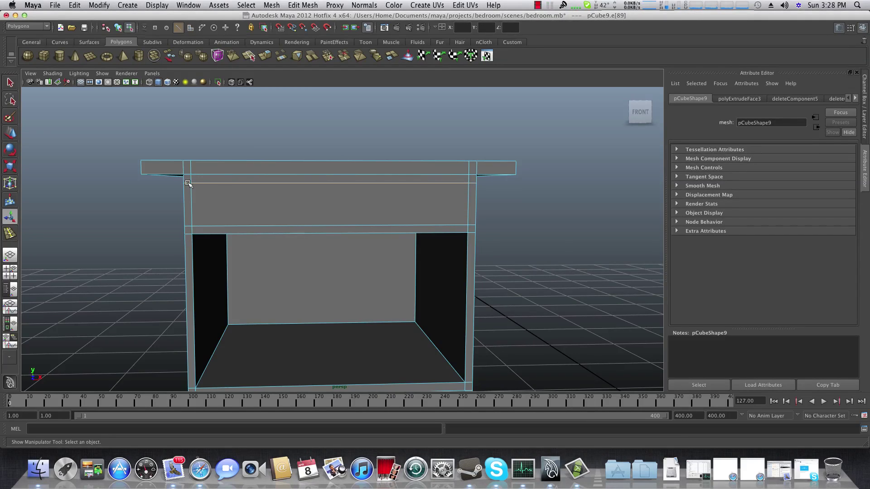
click(200, 199)
alt+drag(199, 199, 281, 195)
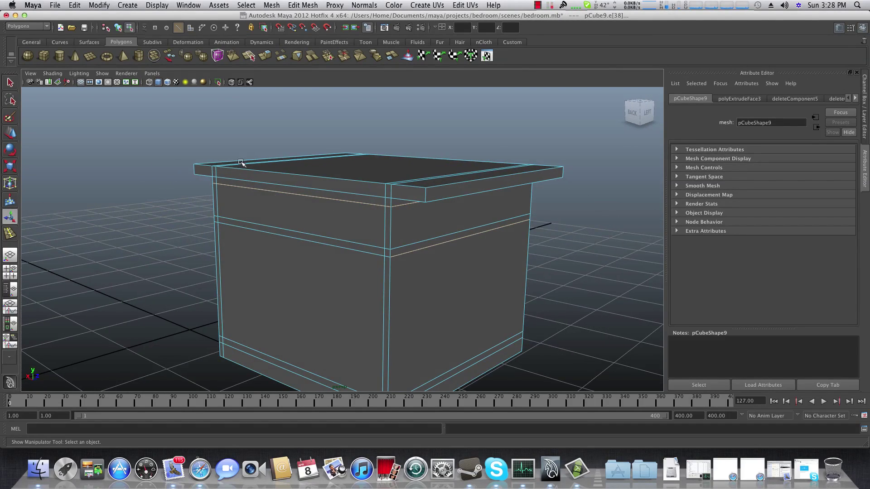
alt+drag(385, 214, 220, 202)
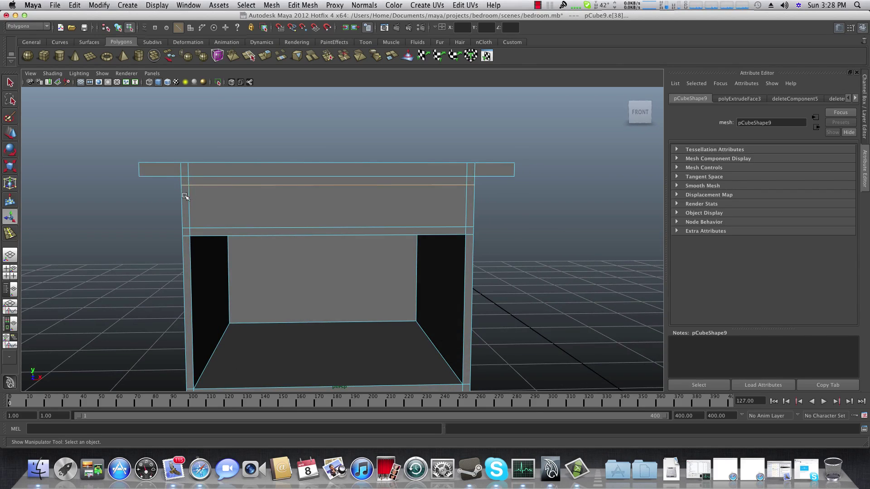
click(11, 133)
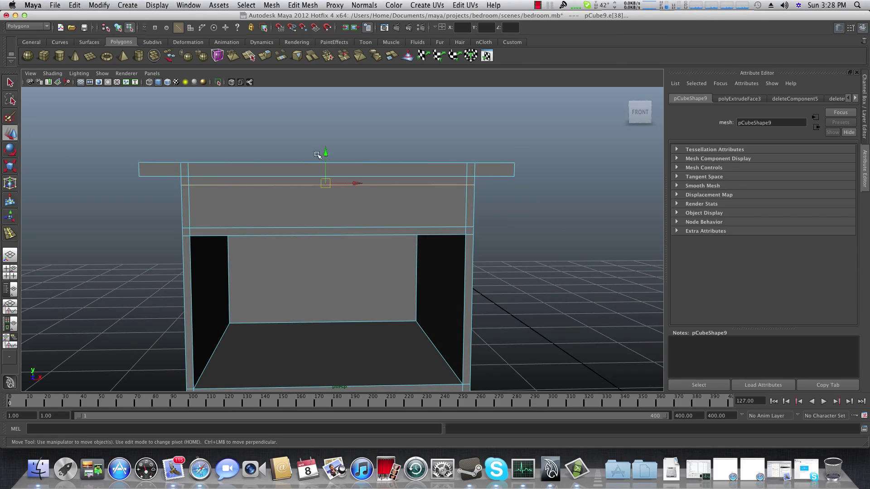
drag(325, 153, 327, 152)
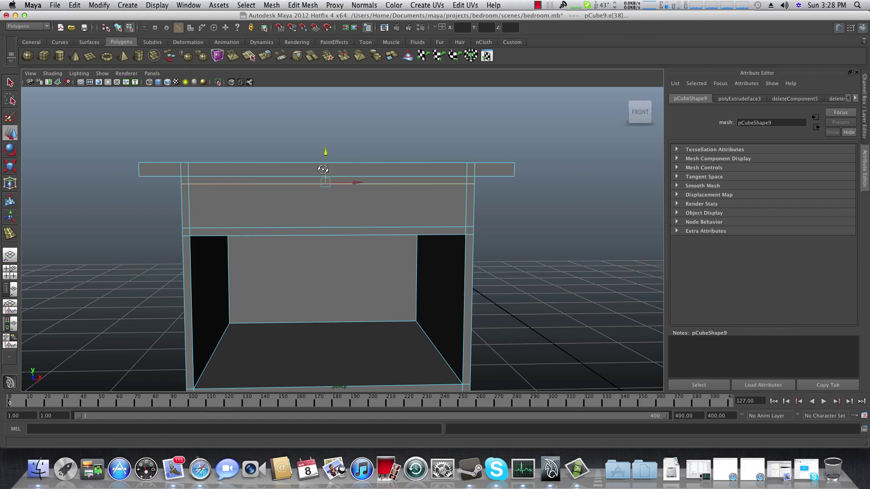
Extrude the wide front face beneath the tabletop, scaling it uniformly to 0.967 and recessing it to a local Z translate of -0.024
alt+drag(322, 167, 291, 217)
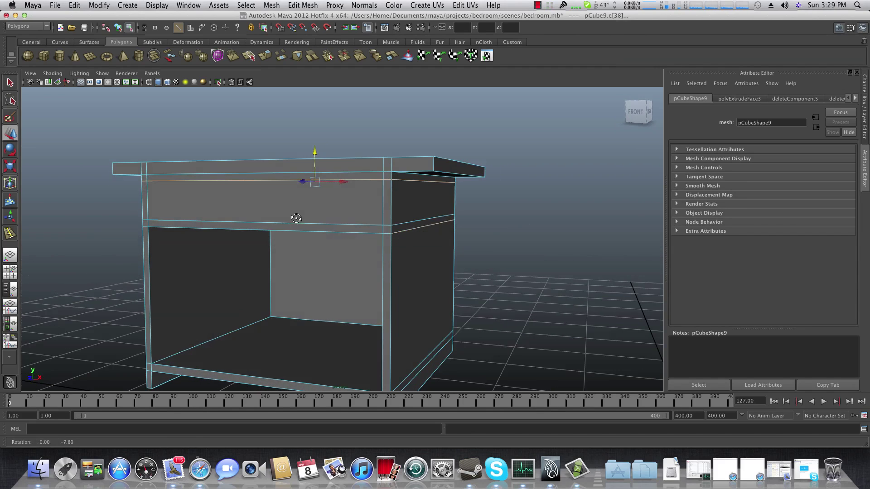
right_drag(295, 211, 298, 235)
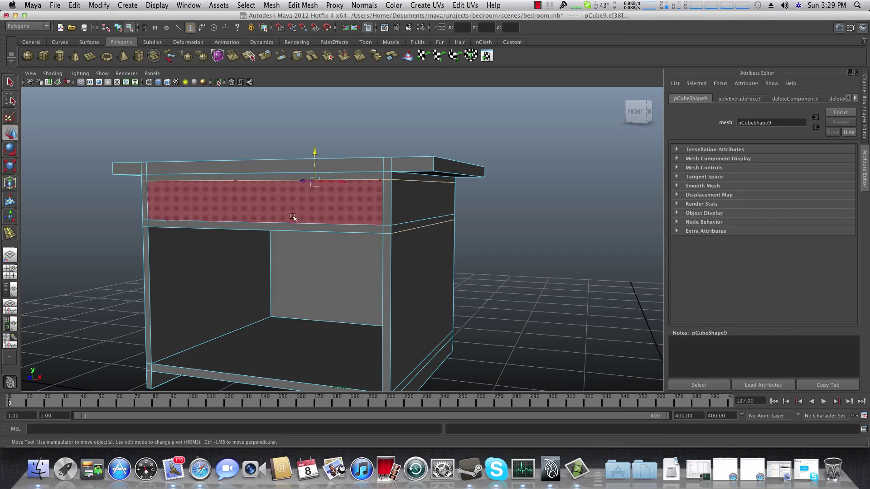
click(291, 214)
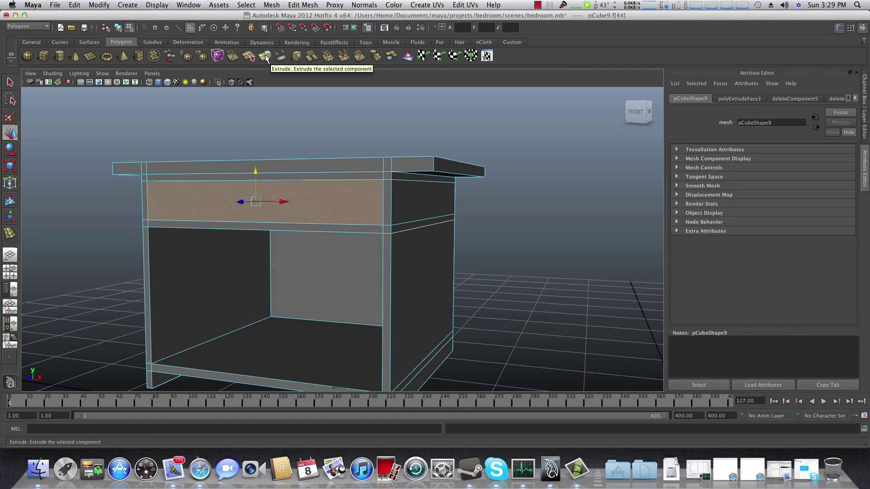
mouse_move(278, 101)
alt+mouse_down()
mouse_move(281, 159)
mouse_move(254, 155)
mouse_move(294, 144)
mouse_move(272, 91)
alt+mouse_up()
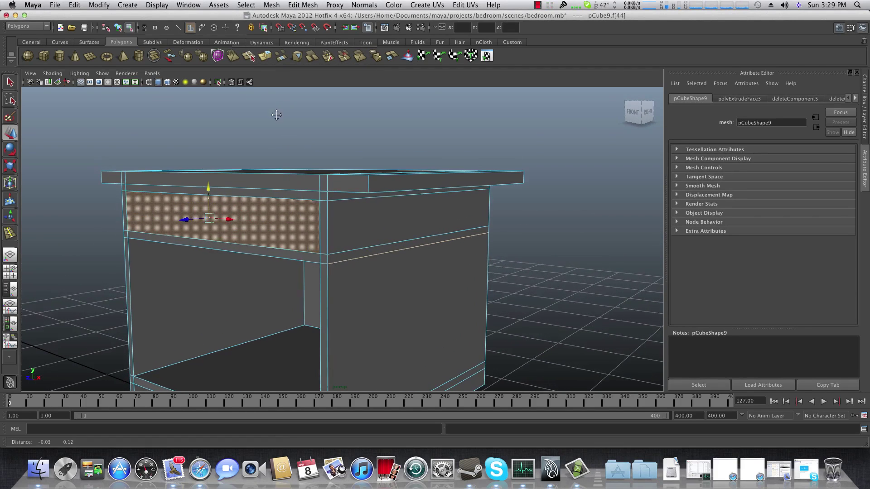
click(265, 58)
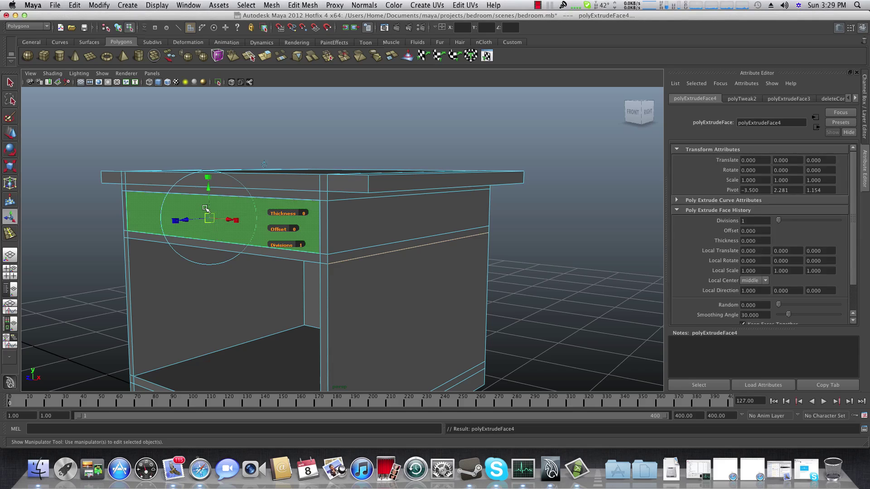
alt+drag(206, 210, 208, 213)
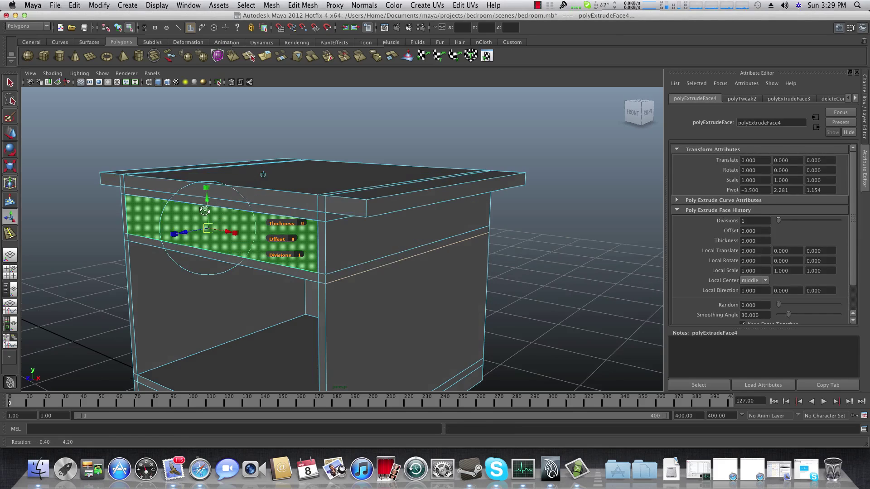
click(207, 188)
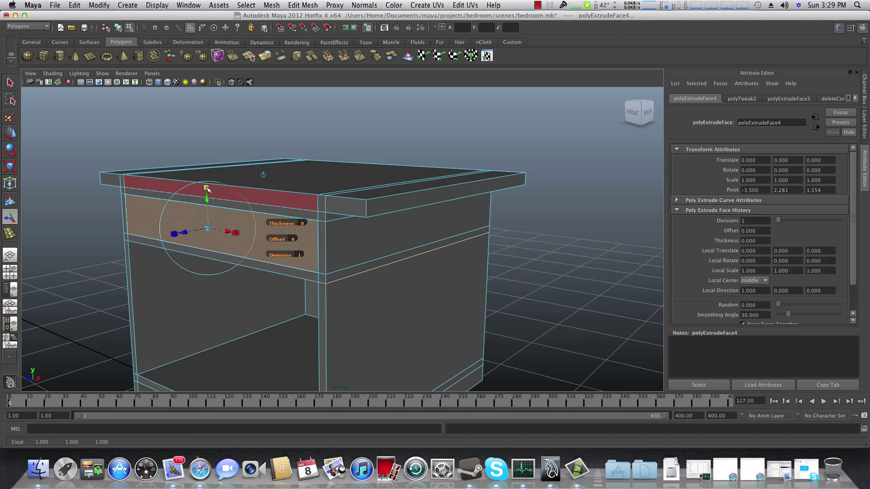
click(208, 229)
drag(208, 230, 207, 228)
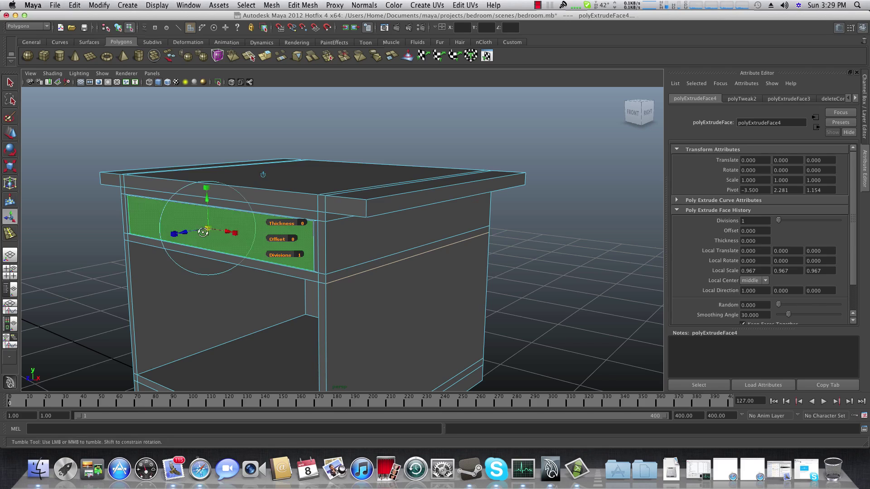
mouse_move(206, 230)
alt+mouse_down()
mouse_move(174, 237)
mouse_move(215, 247)
mouse_move(202, 245)
alt+mouse_up()
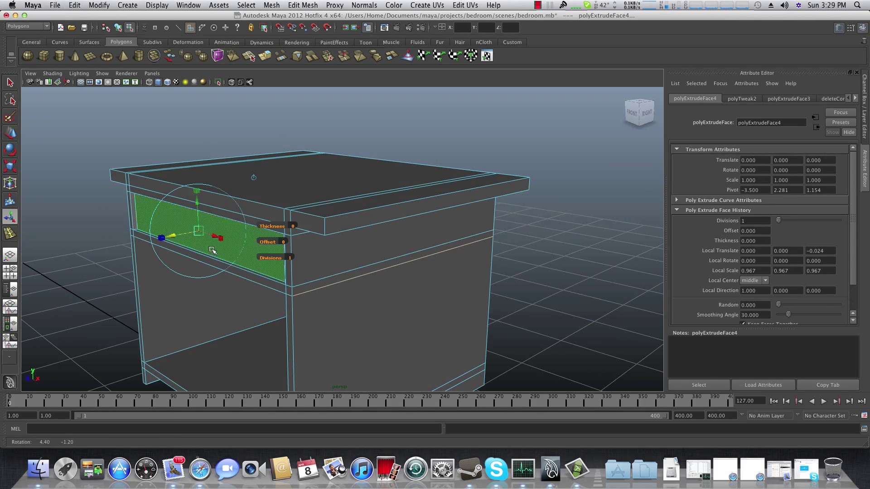
Extrude the recessed front face again, outward to a local Z translate of 0.029, to form the drawer front
click(268, 60)
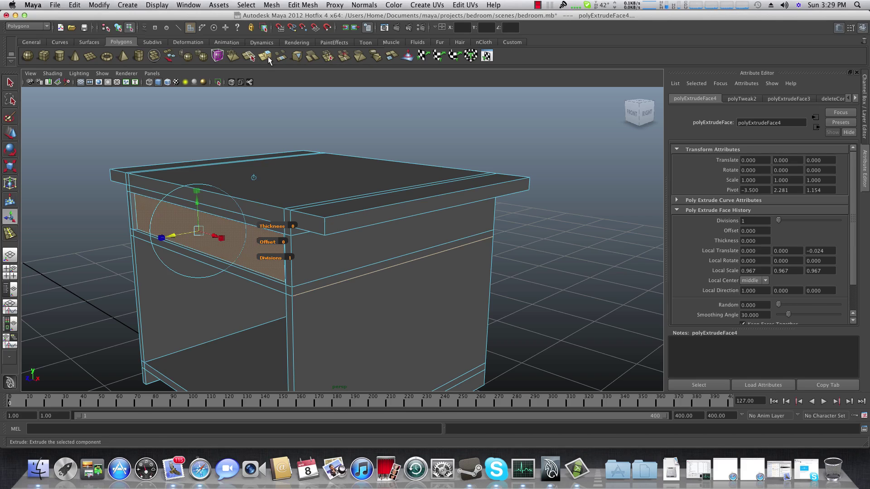
drag(172, 236, 231, 232)
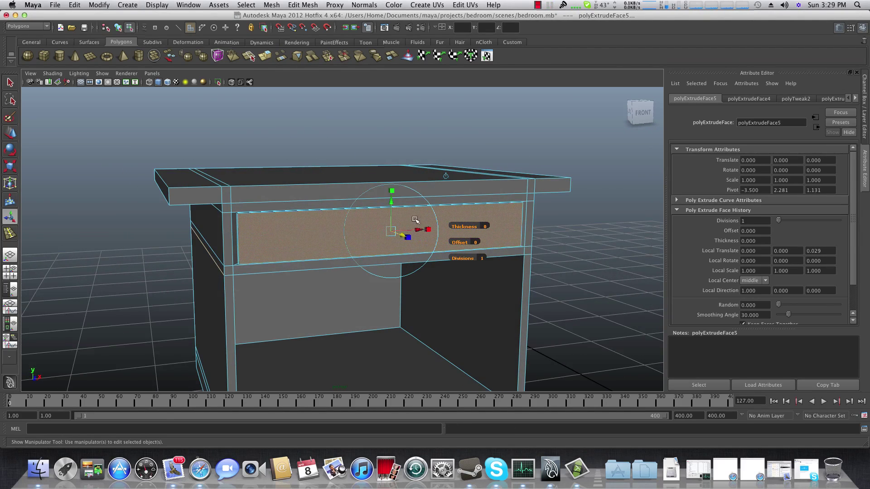
alt+drag(437, 221, 467, 229)
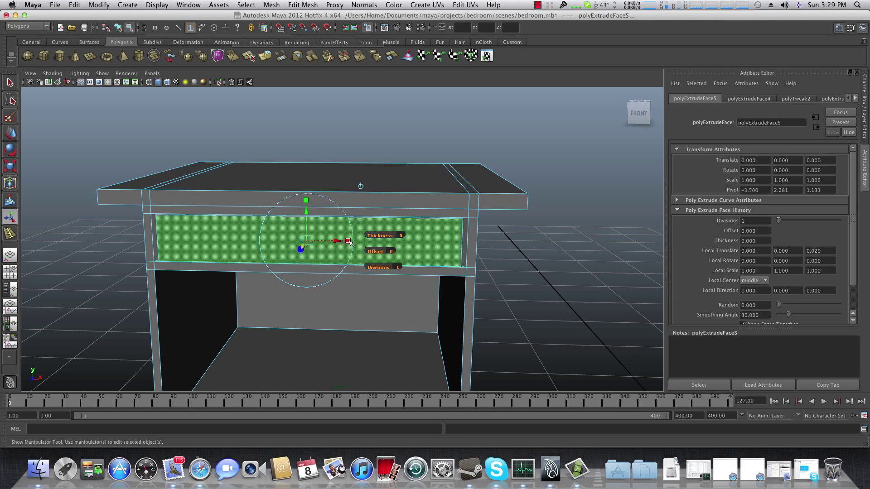
drag(349, 241, 325, 249)
alt+right_drag(325, 248, 383, 262)
key(ctrl+z)
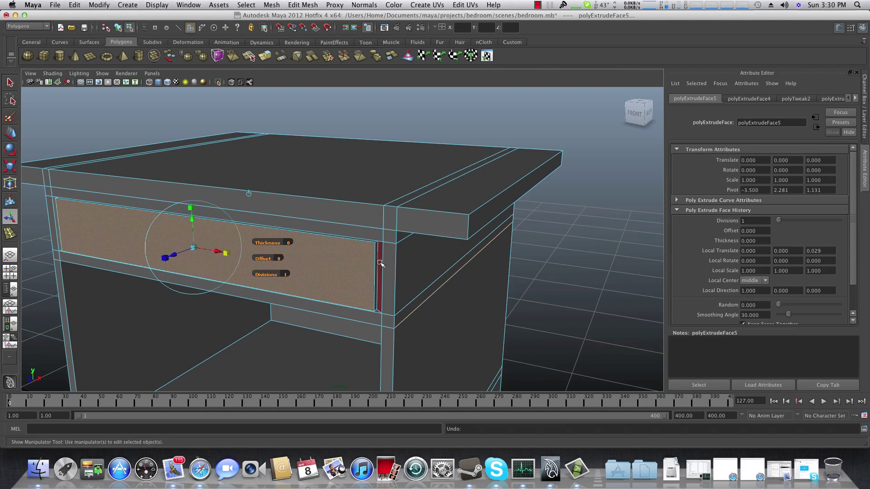
Select the vertical edges at both sides of the raised drawer front and activate the Scale tool
alt+drag(375, 268, 363, 216)
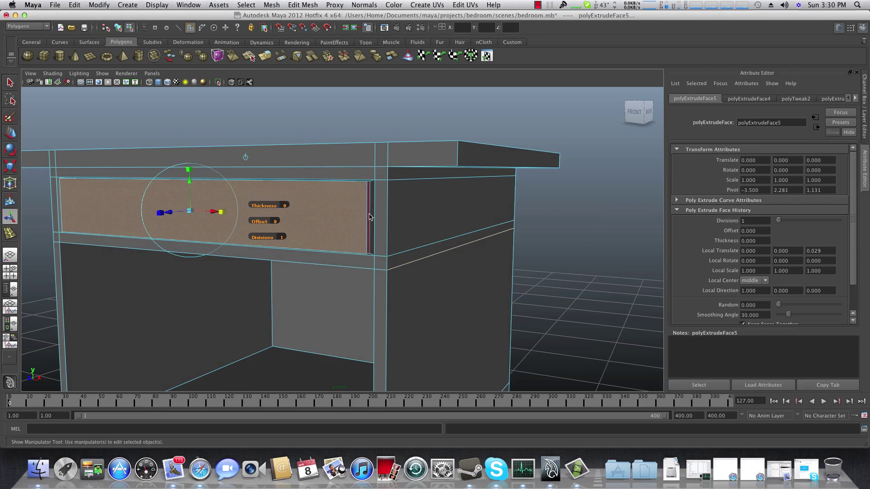
right_drag(370, 217, 336, 216)
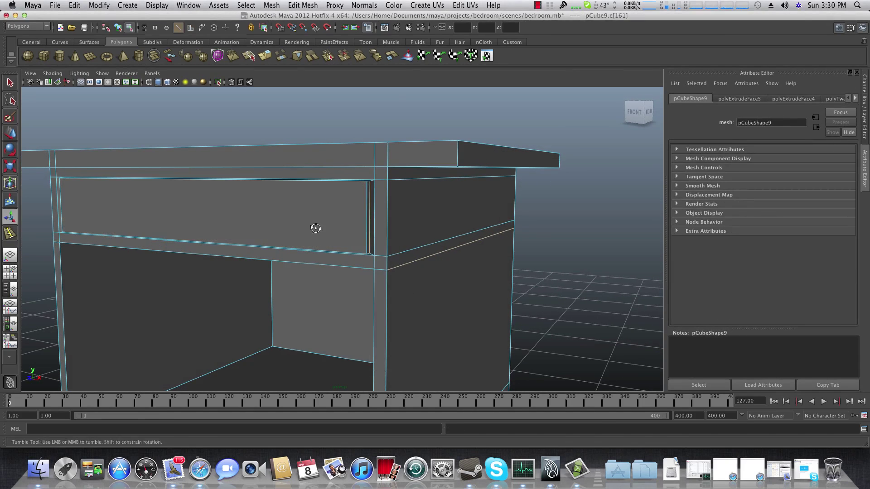
alt+drag(316, 228, 360, 234)
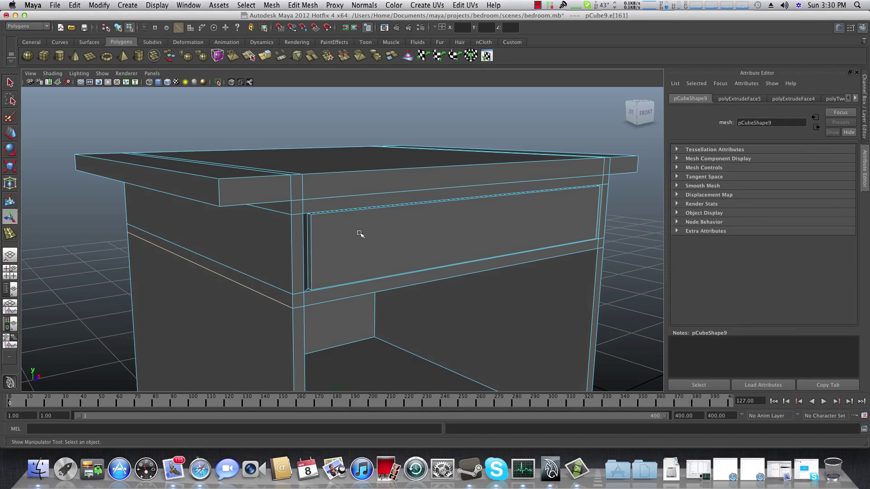
double_click(306, 236)
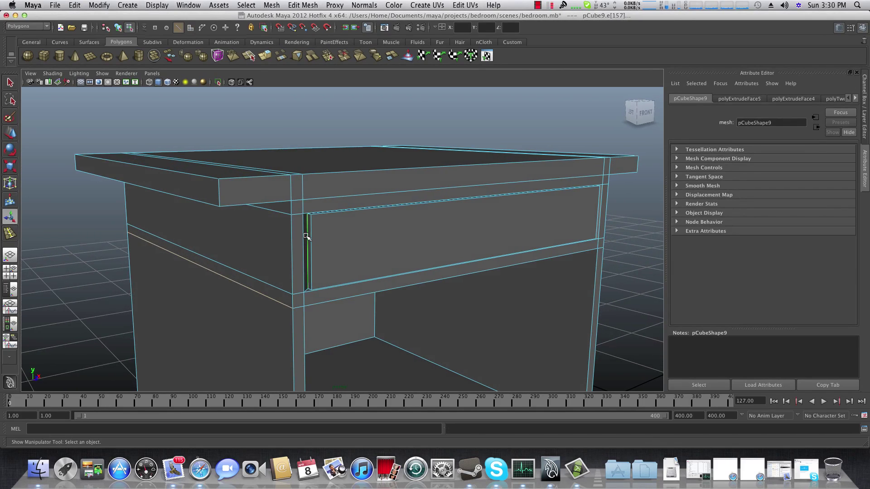
click(10, 166)
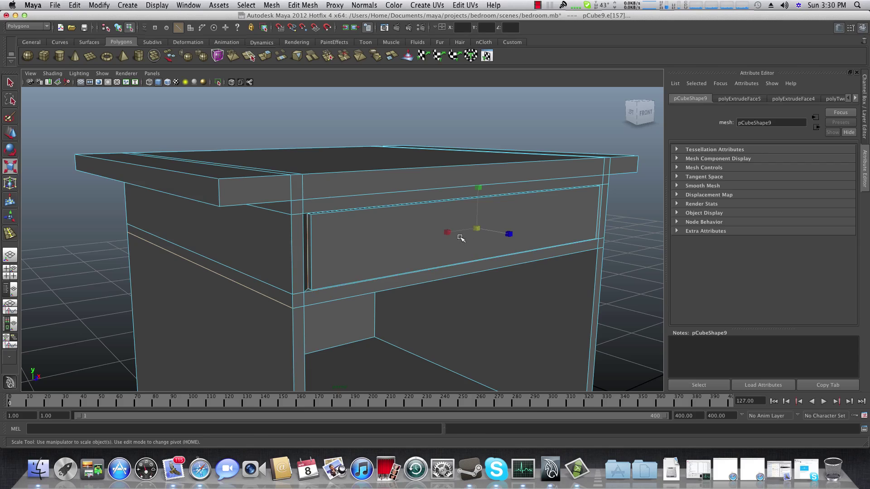
drag(448, 232, 421, 232)
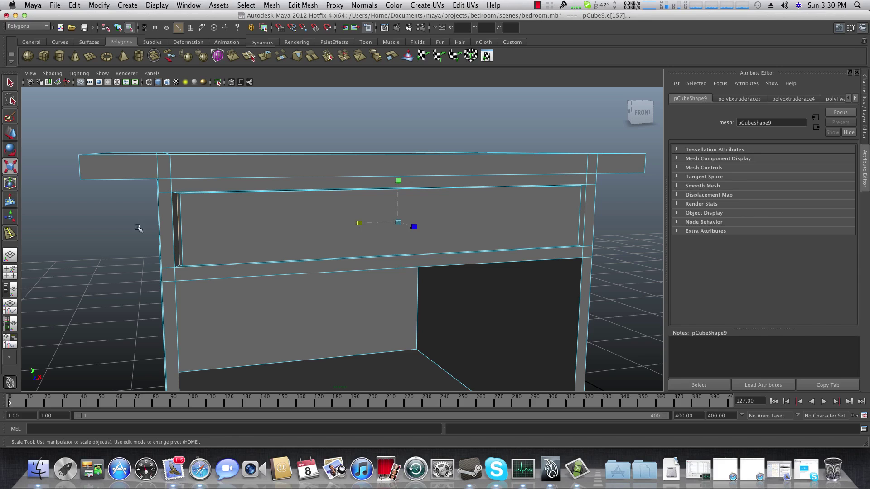
shift+click(182, 232)
mouse_move(308, 231)
alt+mouse_down()
mouse_move(320, 227)
mouse_move(308, 232)
alt+mouse_up()
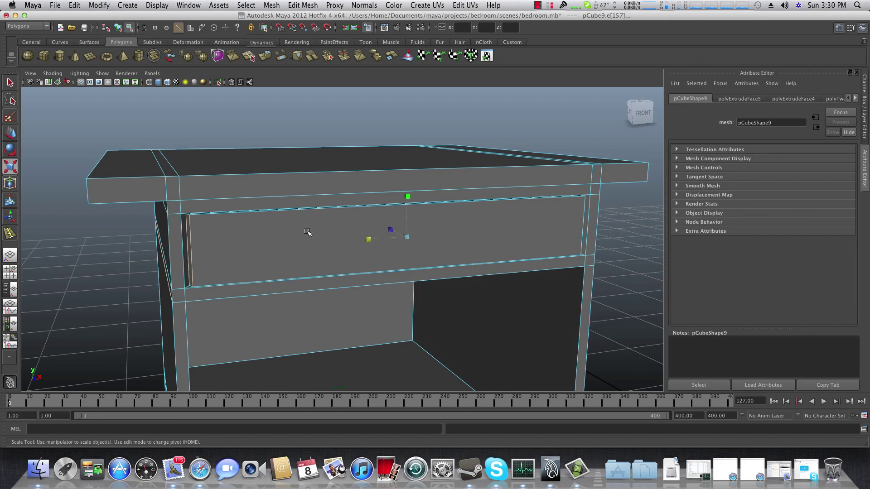
key(z)
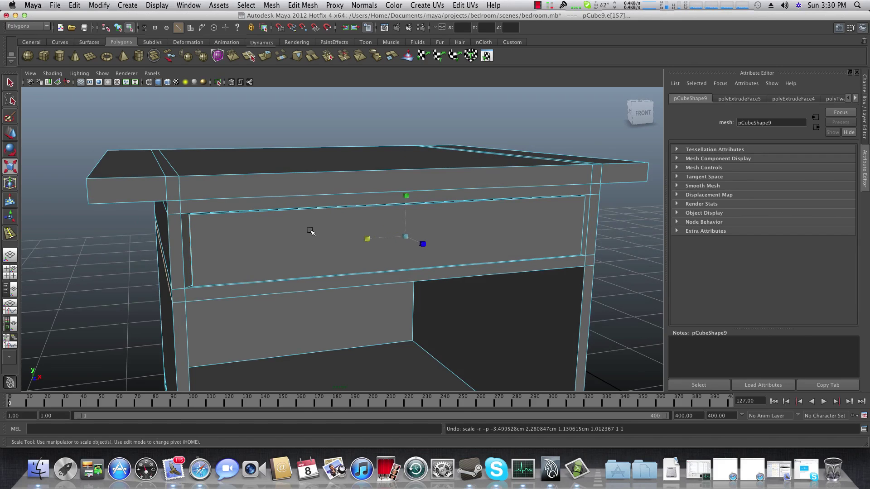
Scale the selected drawer side edges outward along X by about 1.027 to close the side gaps, and return to object mode
alt+drag(224, 249, 217, 249)
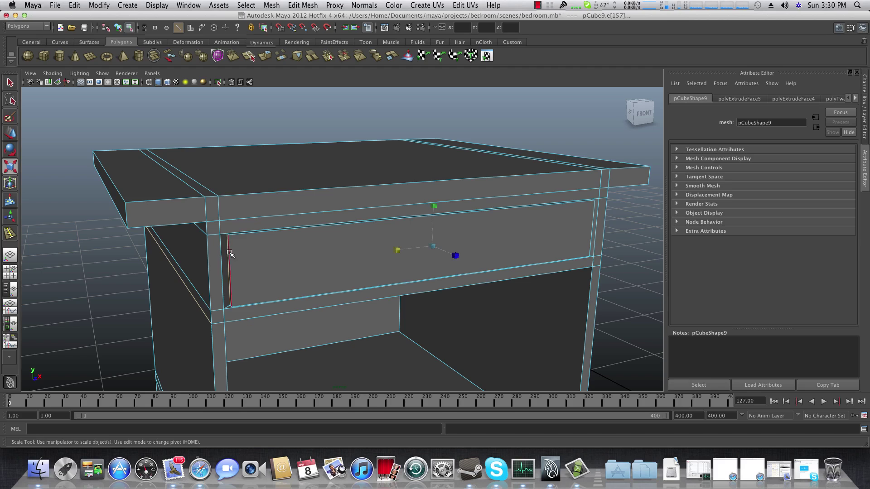
alt+drag(285, 258, 249, 237)
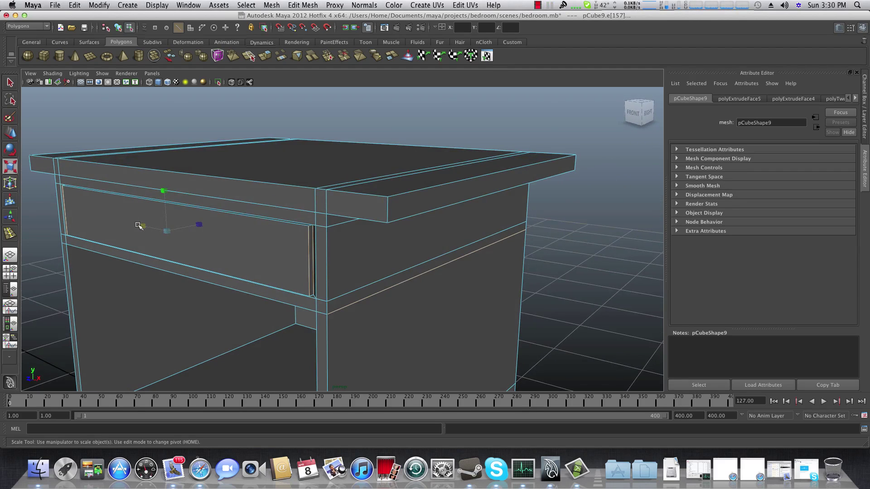
middle_drag(140, 225, 143, 224)
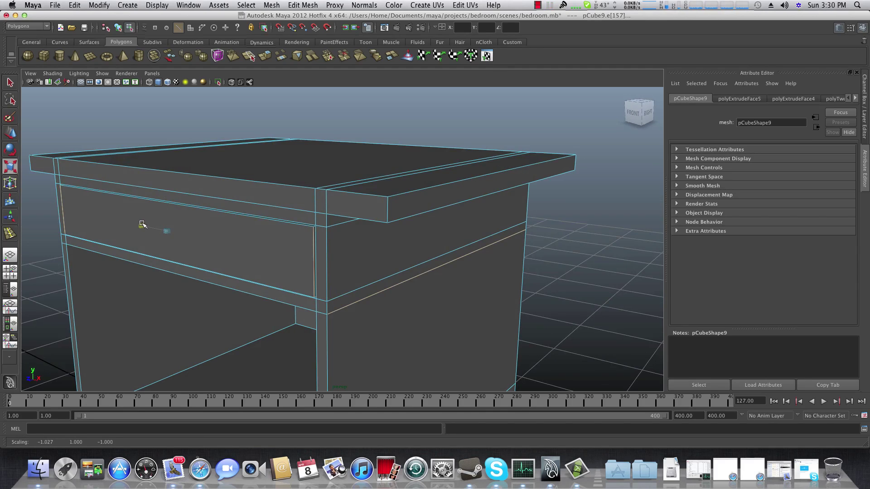
alt+drag(143, 224, 160, 225)
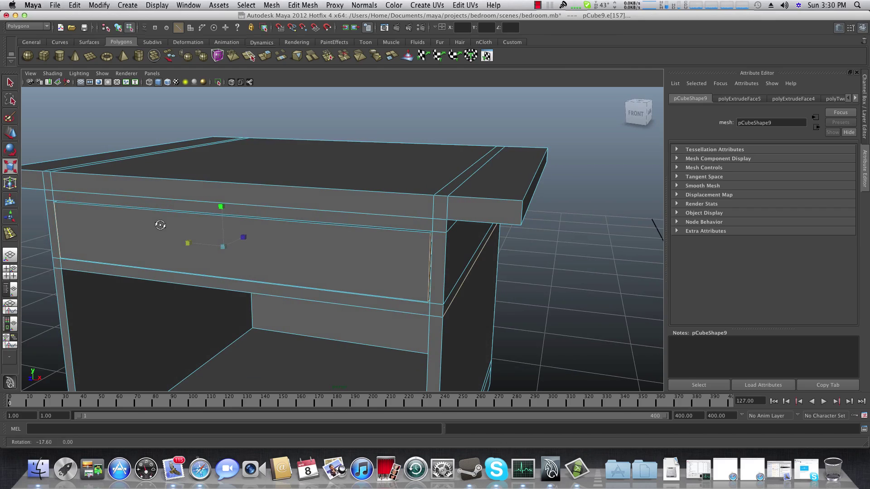
key(F8)
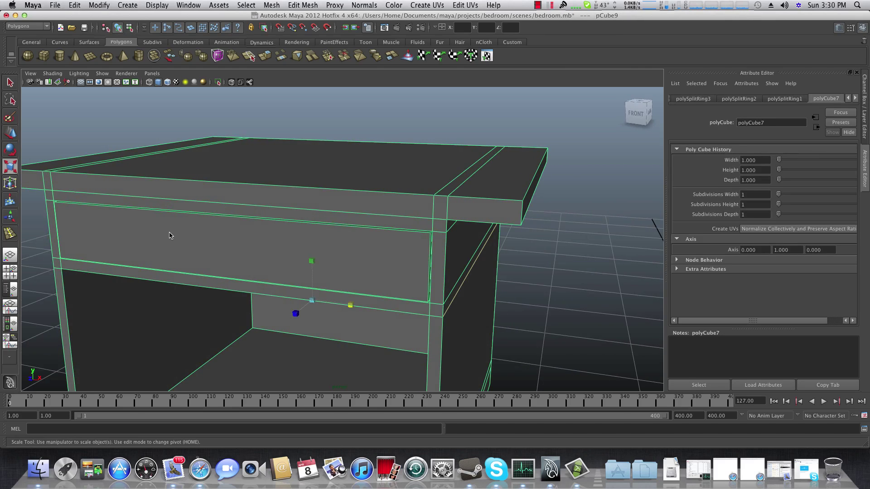
Extrude the drawer front face with local scale 0.152 in X and 0.174 in Y and a local Z translate of 0.013
right_drag(168, 231, 178, 254)
click(252, 255)
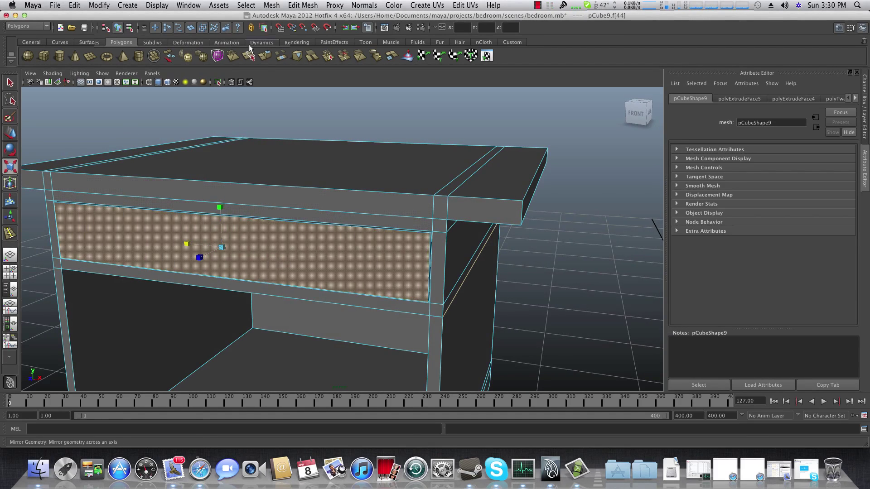
click(265, 55)
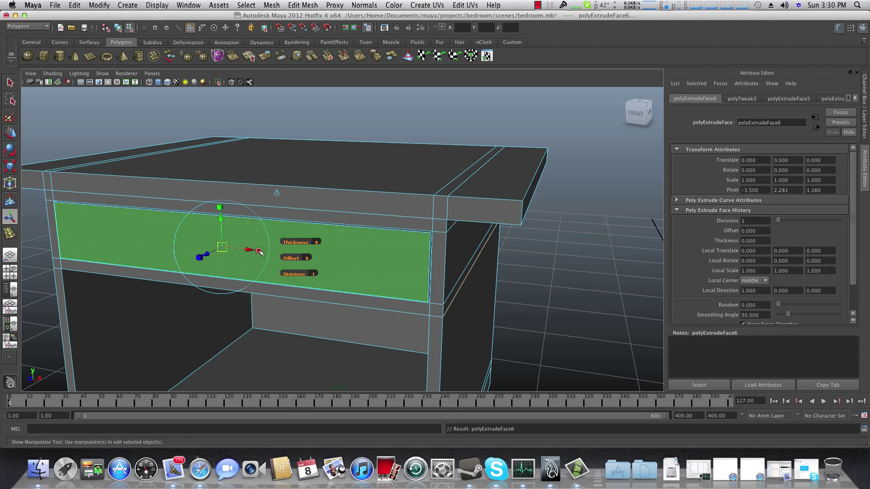
drag(259, 252, 228, 250)
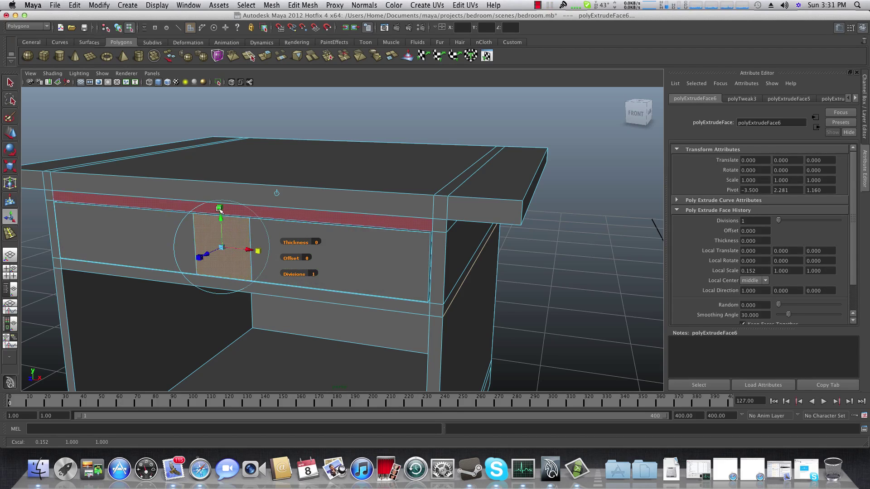
drag(219, 208, 188, 239)
key(t)
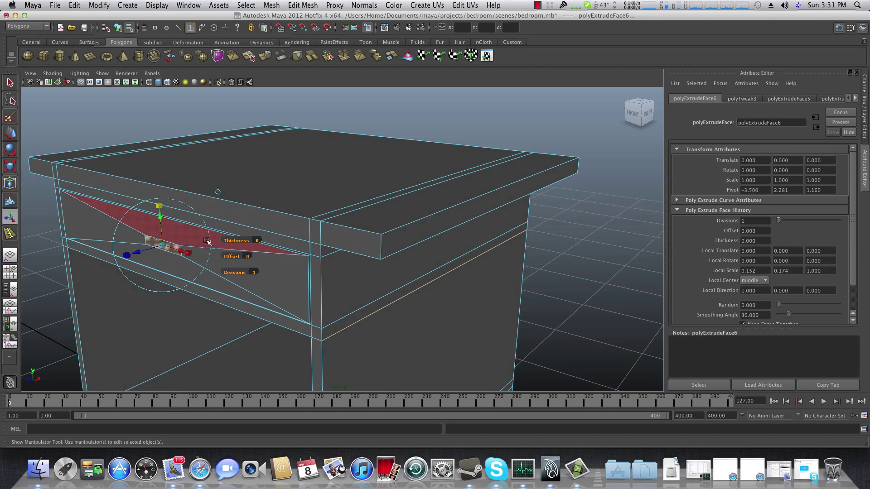
drag(136, 255, 120, 261)
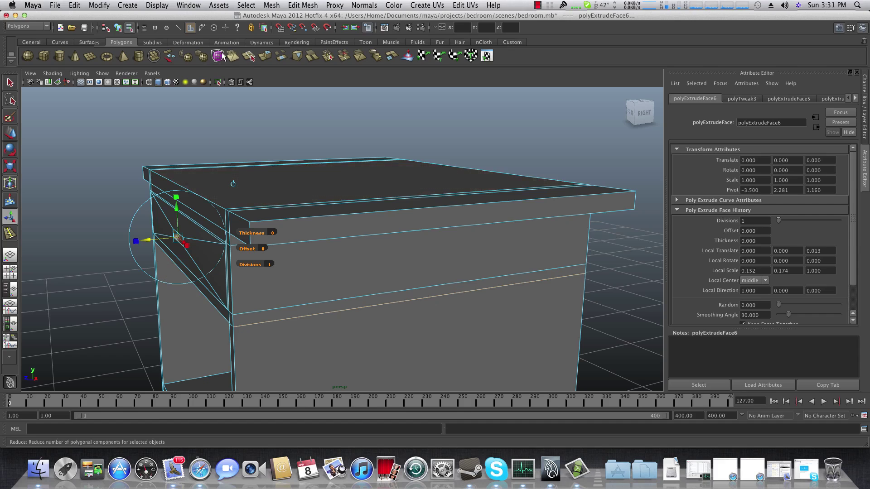
Extrude the small central face outward to a local Z translate of 0.051 as the drawer handle, and return to object mode
click(266, 55)
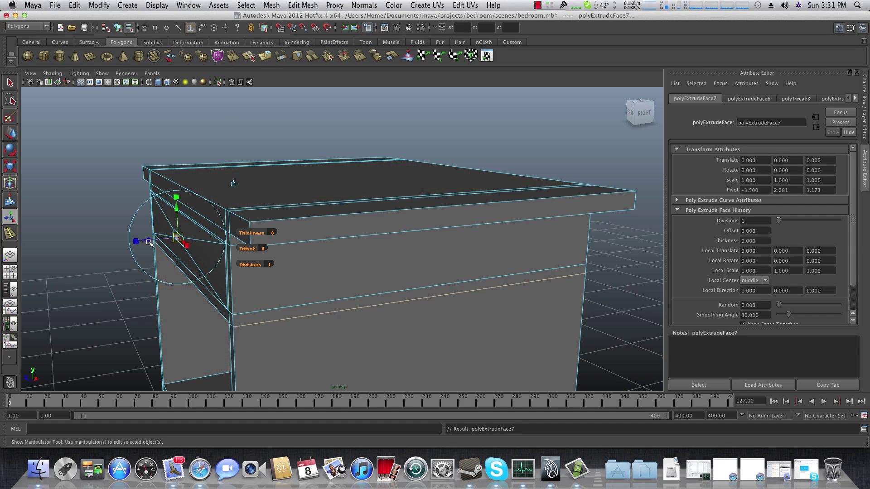
drag(136, 241, 223, 192)
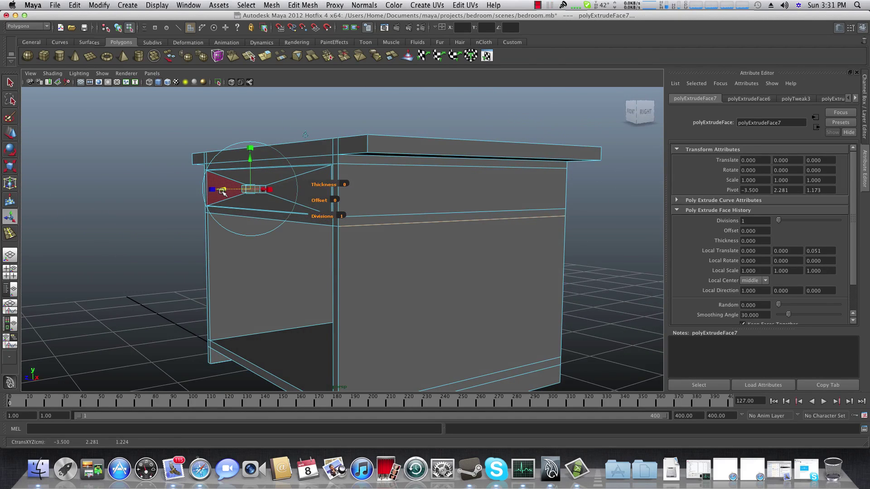
key(F8)
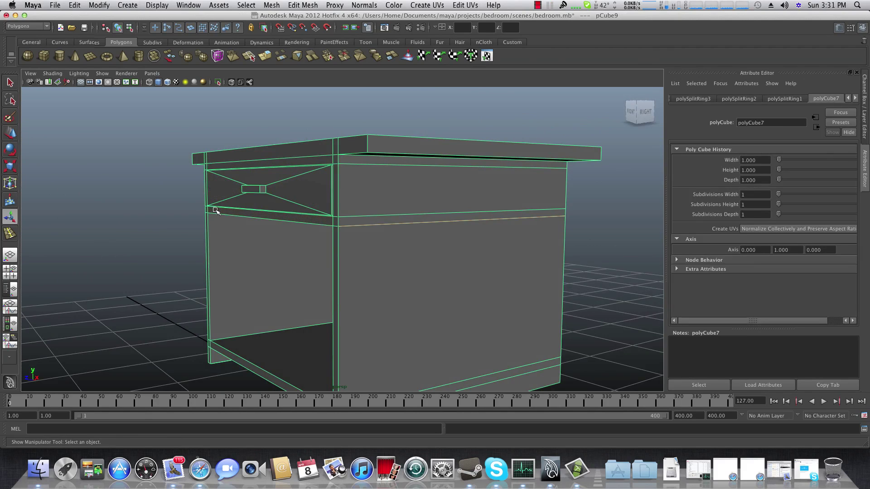
alt+drag(246, 196, 227, 266)
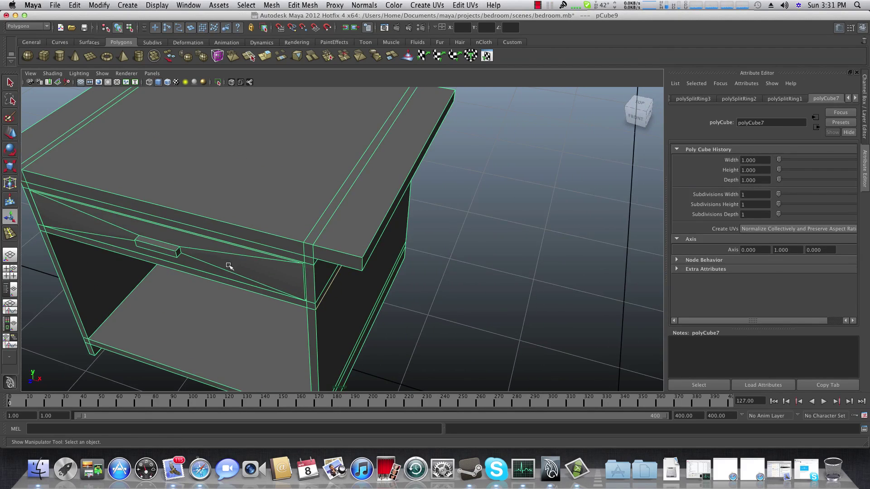
Select the front vertical corner edges of the overhanging tabletop together with the outer vertical edges of the drawer handle
alt+right_drag(227, 266, 230, 264)
scroll(313, 255, down, 5)
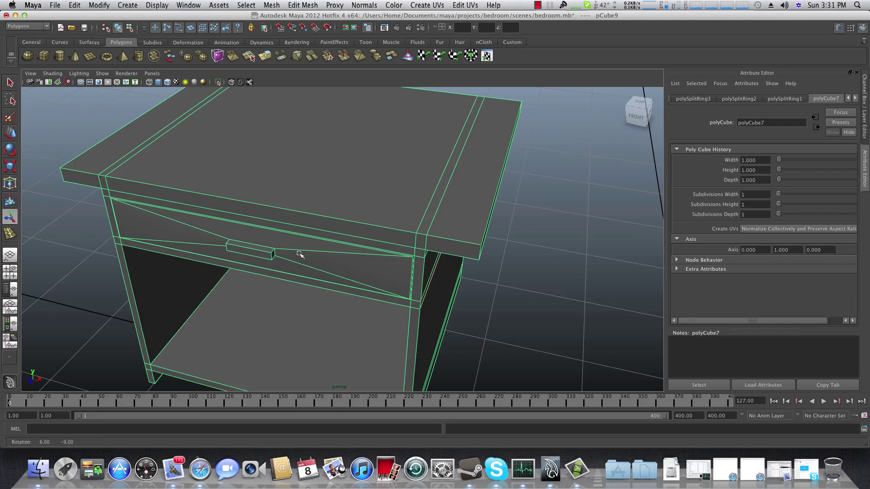
alt+drag(301, 254, 281, 250)
scroll(267, 258, up, 5)
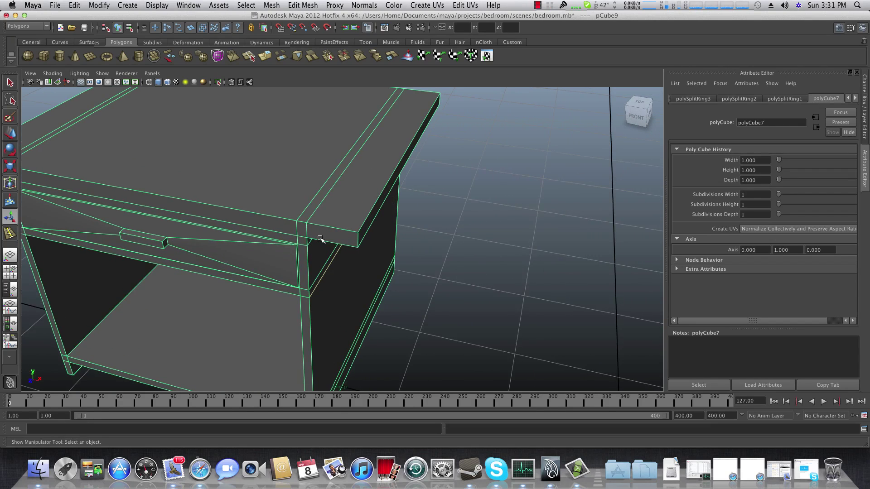
mouse_move(328, 233)
right_down()
mouse_move(333, 207)
mouse_move(357, 222)
mouse_move(332, 233)
mouse_move(330, 213)
mouse_move(337, 222)
right_up()
click(357, 241)
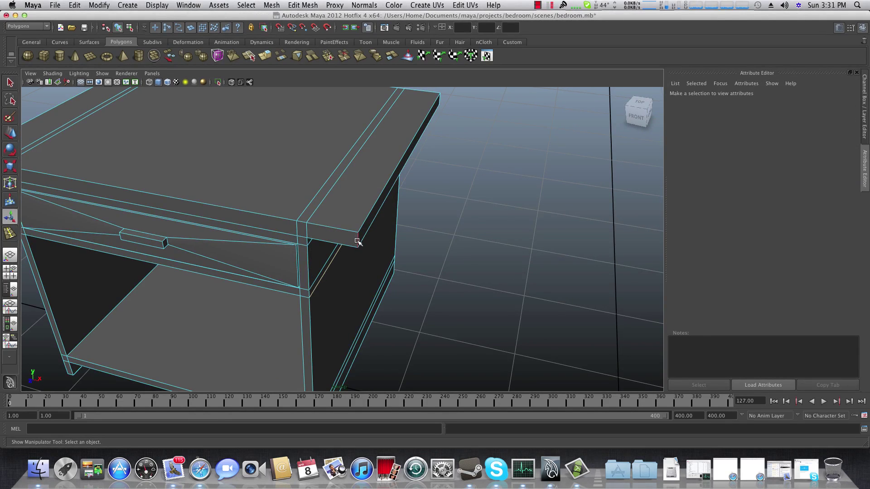
click(358, 241)
alt+drag(163, 236, 194, 243)
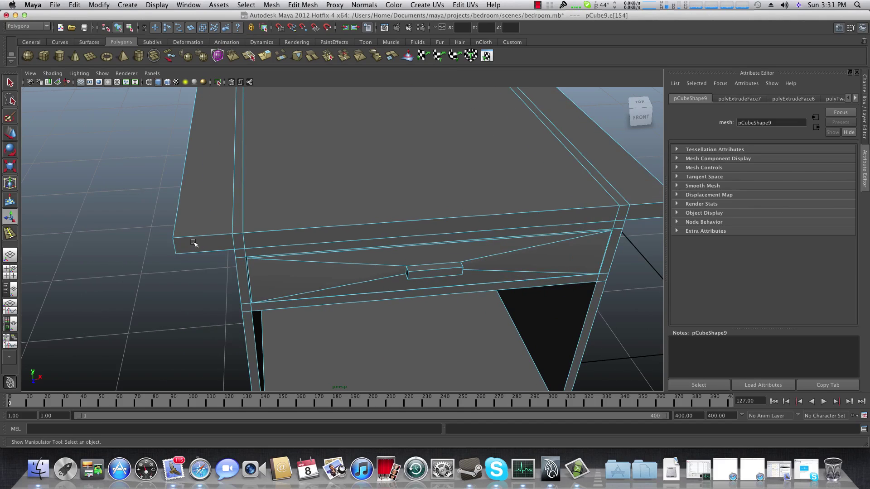
alt+right_drag(207, 270, 154, 277)
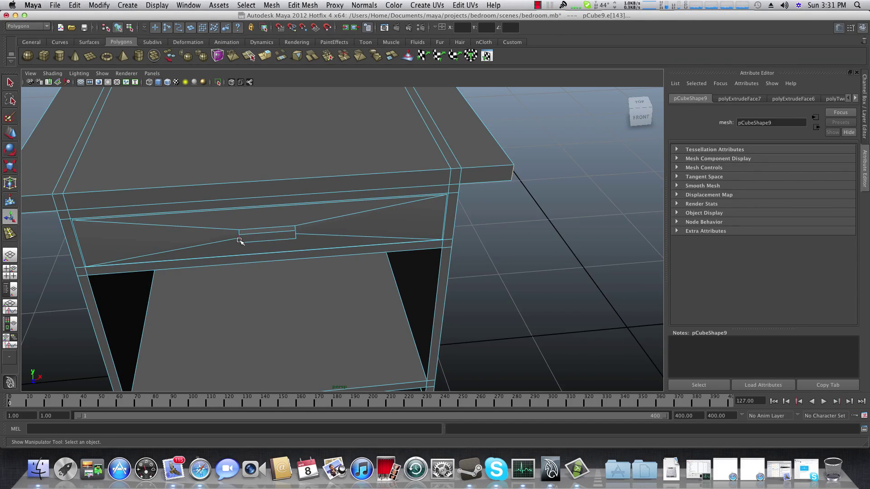
alt+drag(299, 248, 266, 229)
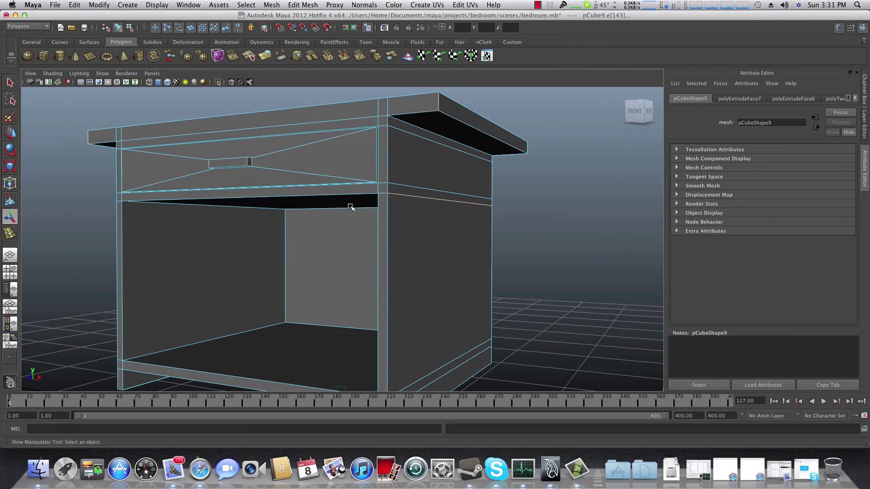
alt+right_drag(351, 207, 316, 256)
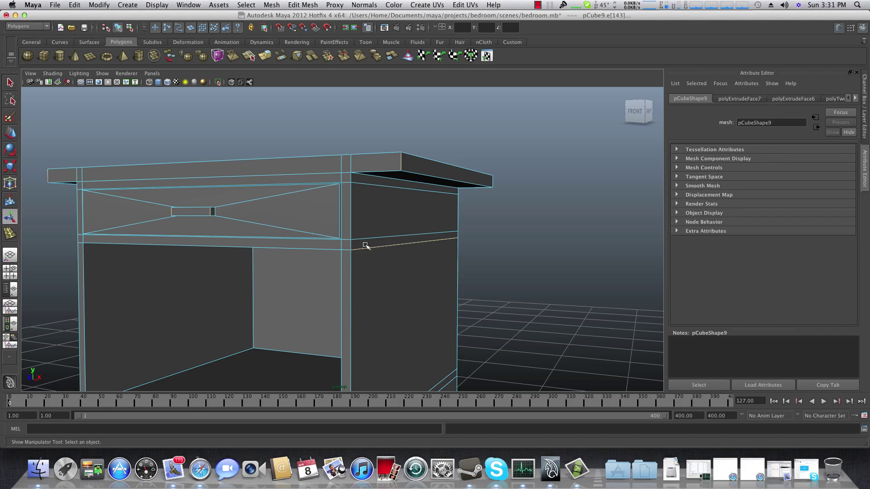
alt+drag(312, 257, 316, 273)
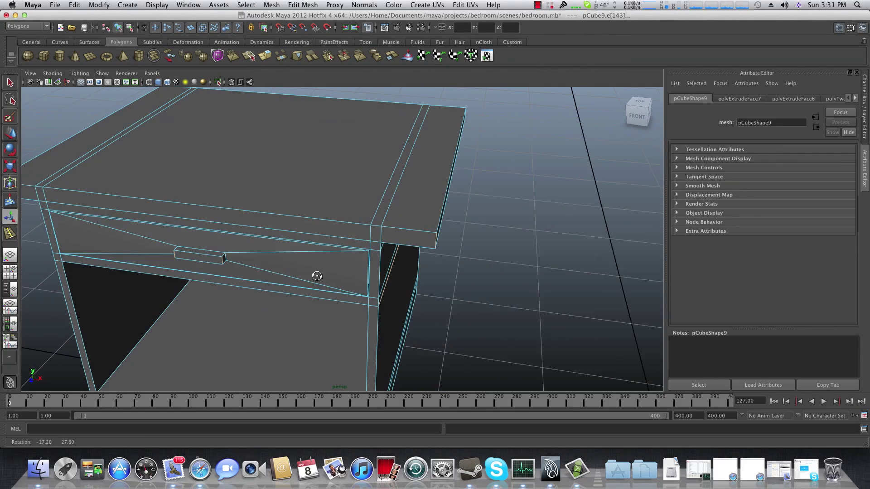
Bevel the selected tabletop and handle corner edges with offset 1.000 and 8 segments, and return to object mode
click(306, 7)
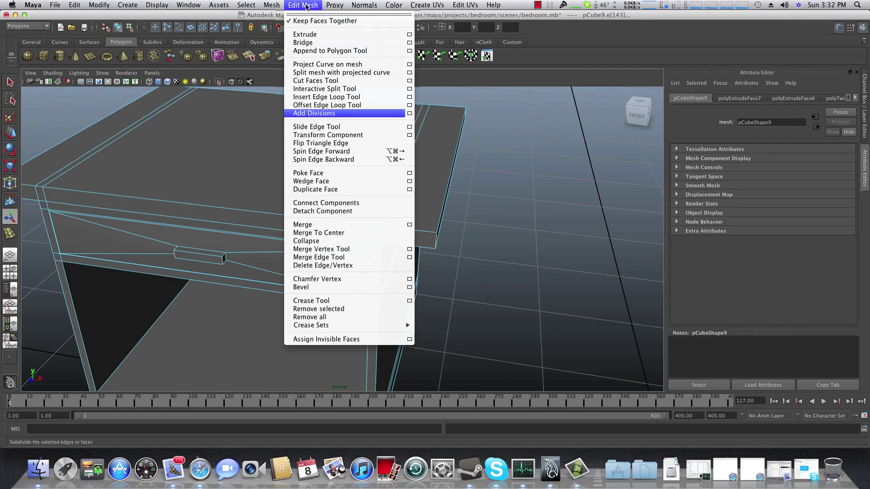
click(350, 288)
alt+drag(355, 287, 323, 283)
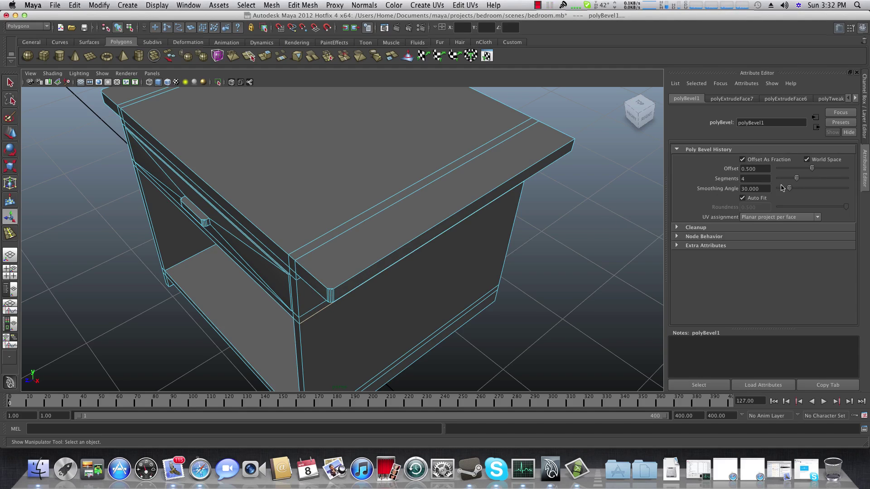
drag(818, 169, 860, 170)
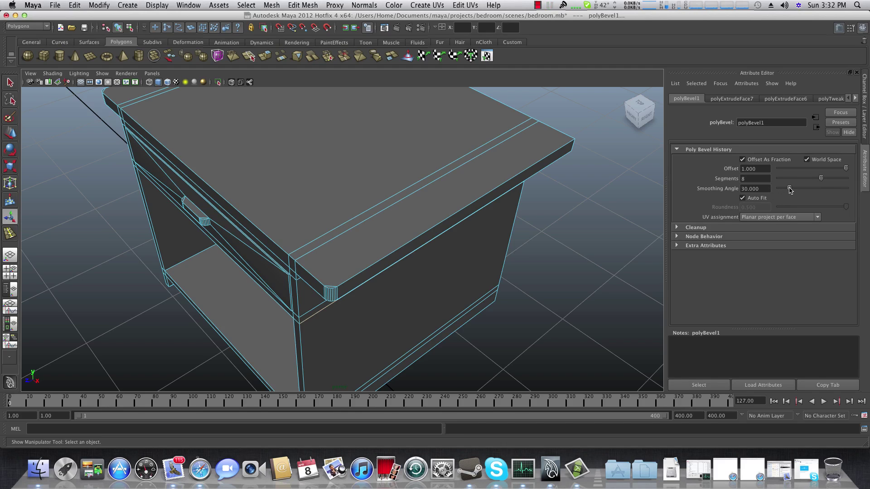
alt+drag(270, 274, 295, 268)
alt+middle_drag(295, 268, 324, 258)
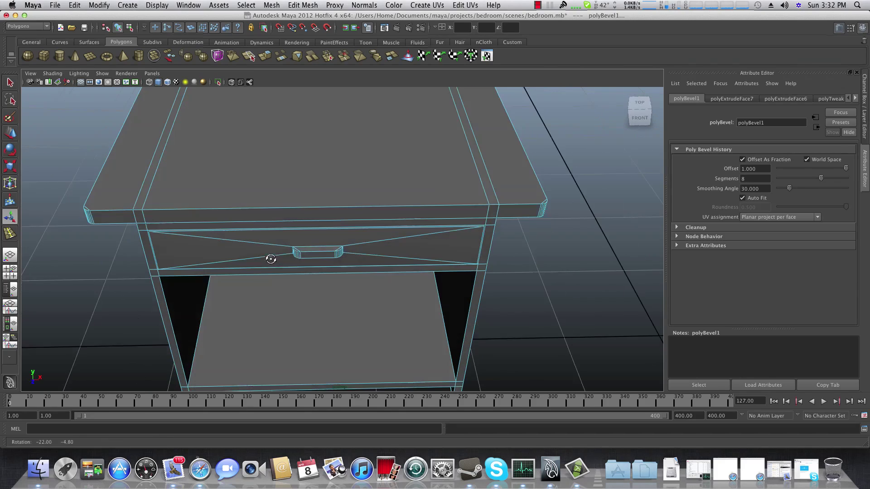
alt+drag(208, 267, 224, 246)
alt+middle_drag(250, 268, 246, 256)
alt+drag(246, 256, 281, 267)
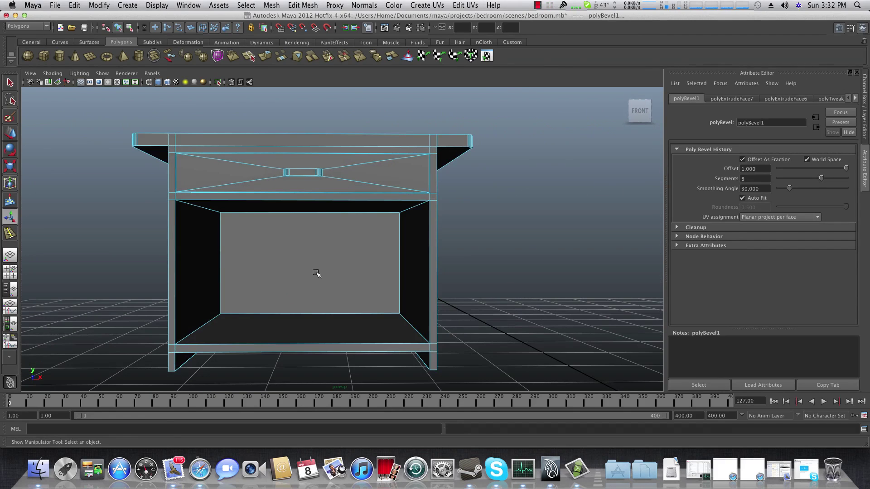
key(F8)
Show the Channel Box / Layer Editor and make the bed layer visible beside the bedside table
alt+drag(334, 266, 334, 268)
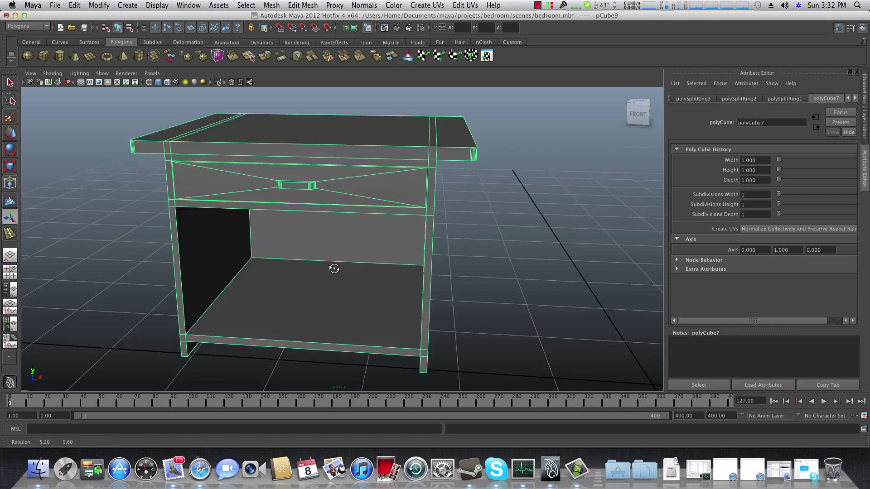
alt+right_drag(334, 269, 301, 278)
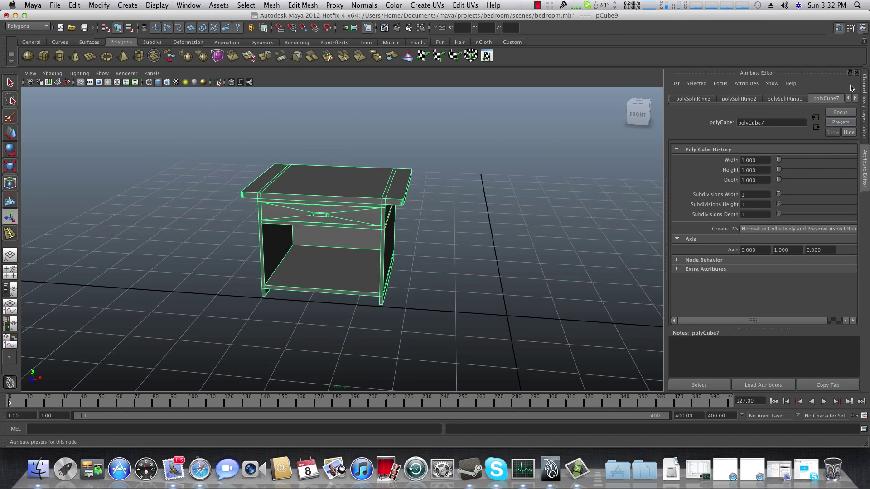
click(860, 29)
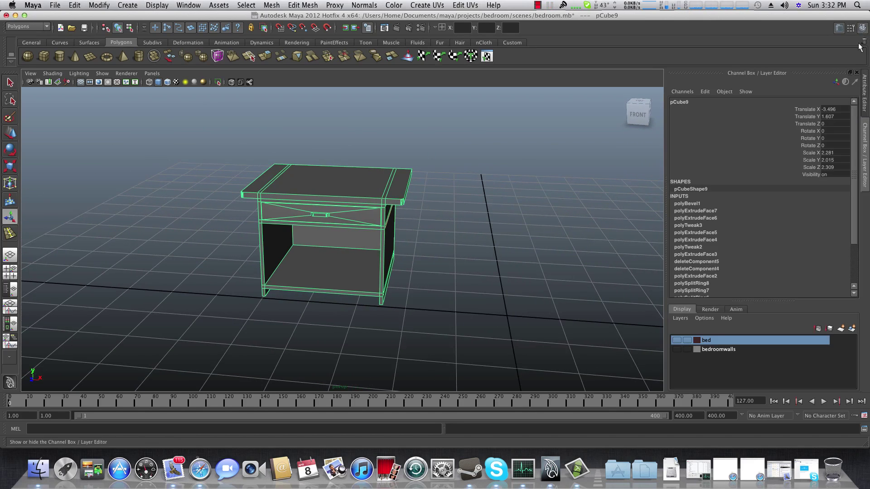
click(676, 340)
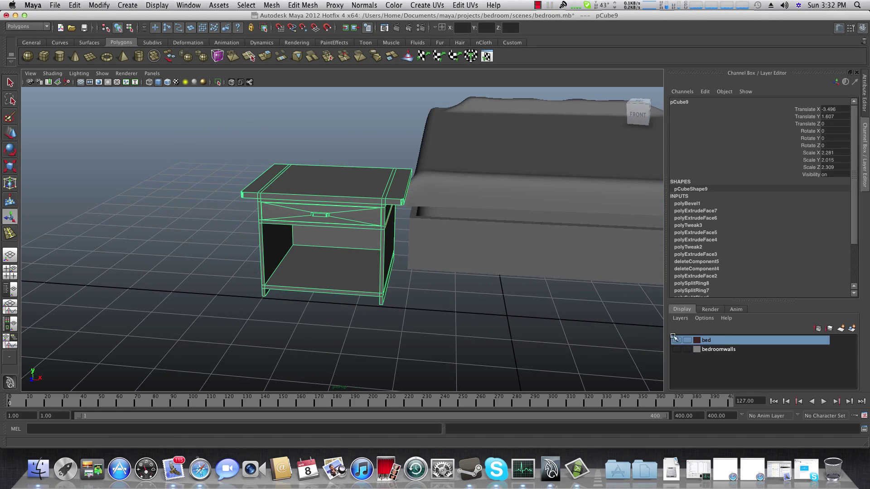
alt+drag(566, 312, 390, 281)
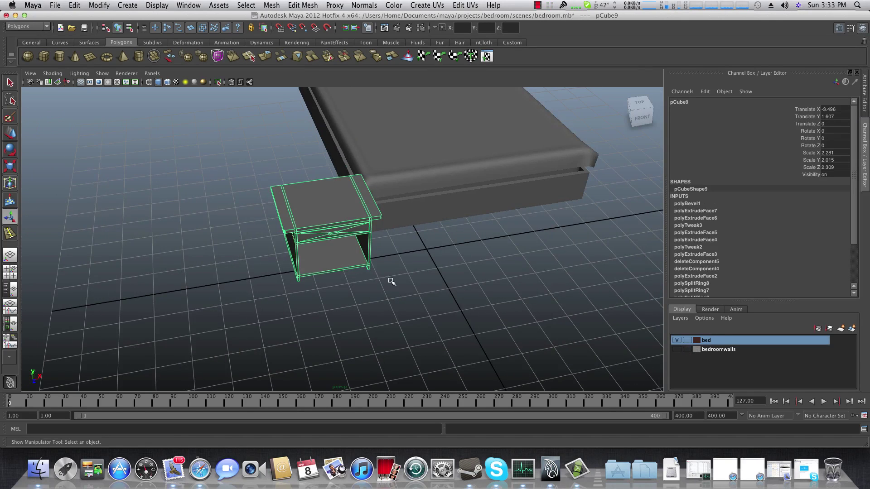
Move the bedside table next to the head of the bed, to Translate X -4.134 and Translate Z -10.861
click(11, 134)
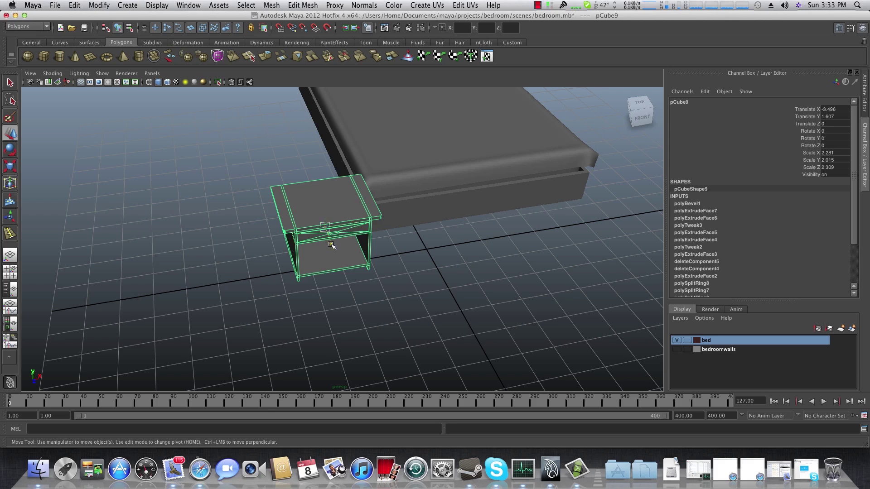
drag(331, 246, 305, 307)
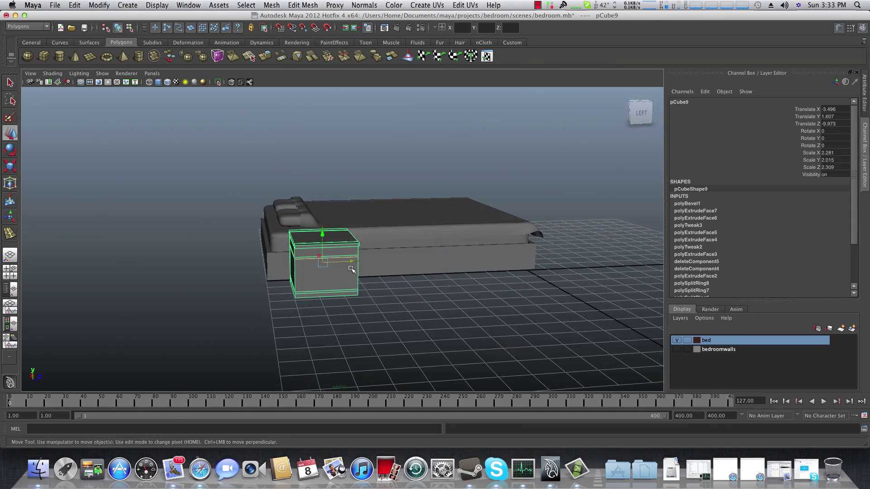
drag(351, 262, 239, 284)
alt+right_drag(238, 284, 328, 330)
alt+drag(328, 331, 389, 326)
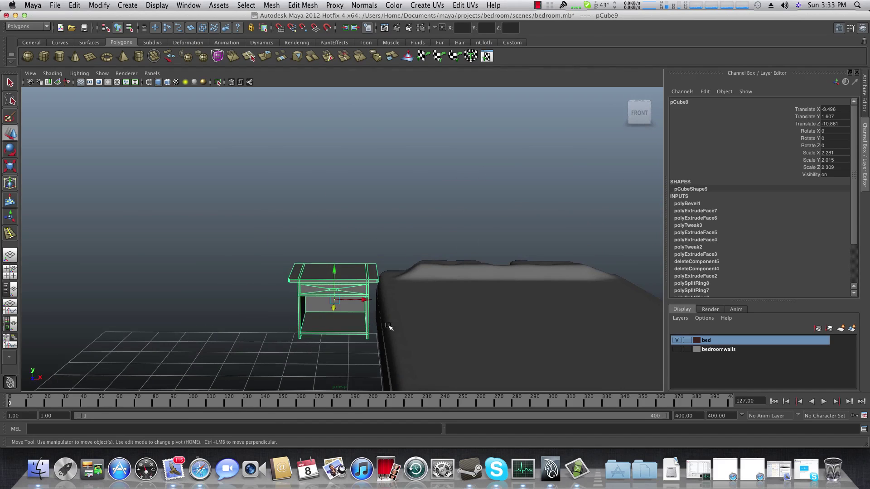
mouse_move(365, 299)
mouse_down()
mouse_move(346, 300)
mouse_move(348, 331)
mouse_move(361, 336)
mouse_move(326, 340)
mouse_move(345, 285)
mouse_move(342, 300)
mouse_move(354, 292)
mouse_up()
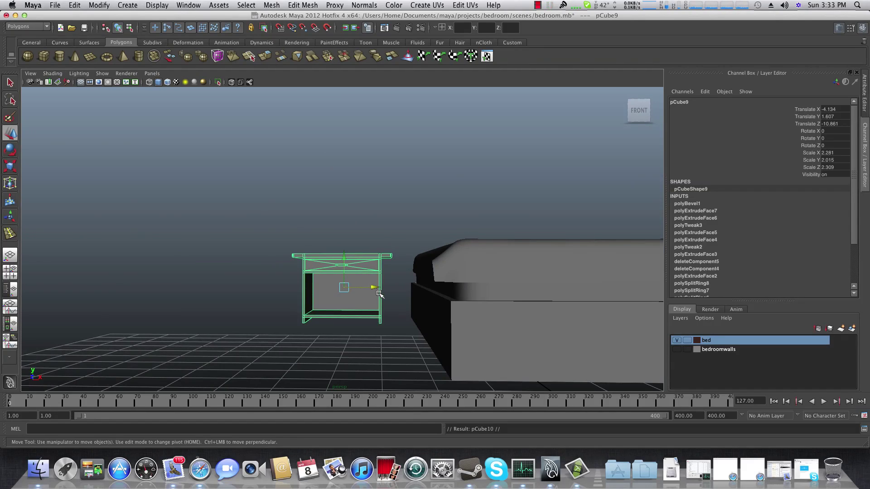
Duplicate the bedside table and move the copy along X to the opposite side of the bed, at Translate X 8.162
drag(379, 294, 525, 293)
alt+middle_drag(524, 292, 258, 301)
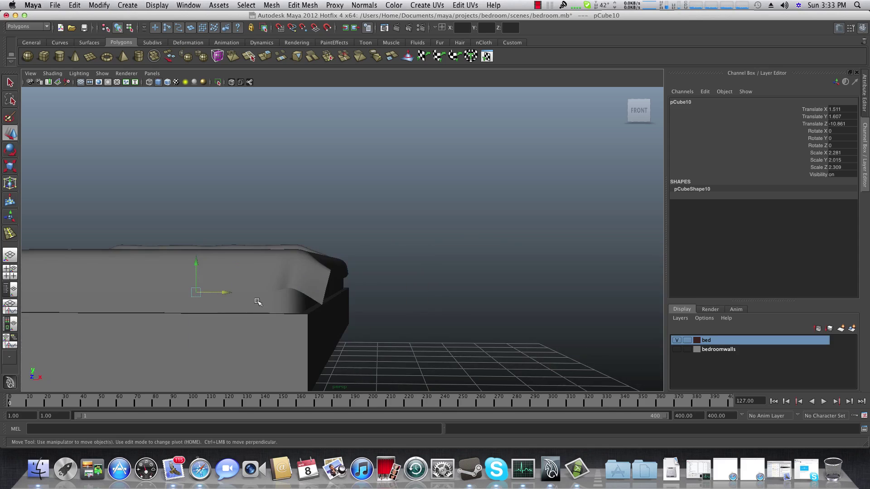
alt+drag(258, 301, 258, 314)
drag(232, 288, 235, 222)
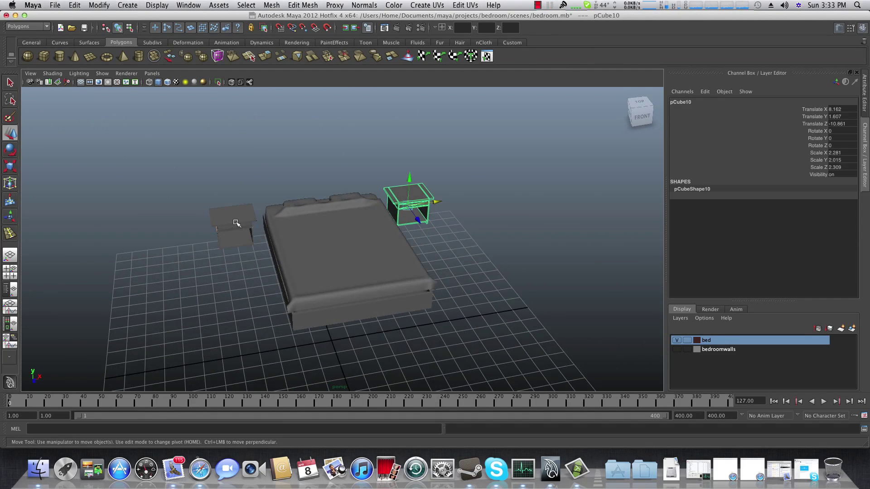
alt+drag(431, 205, 288, 191)
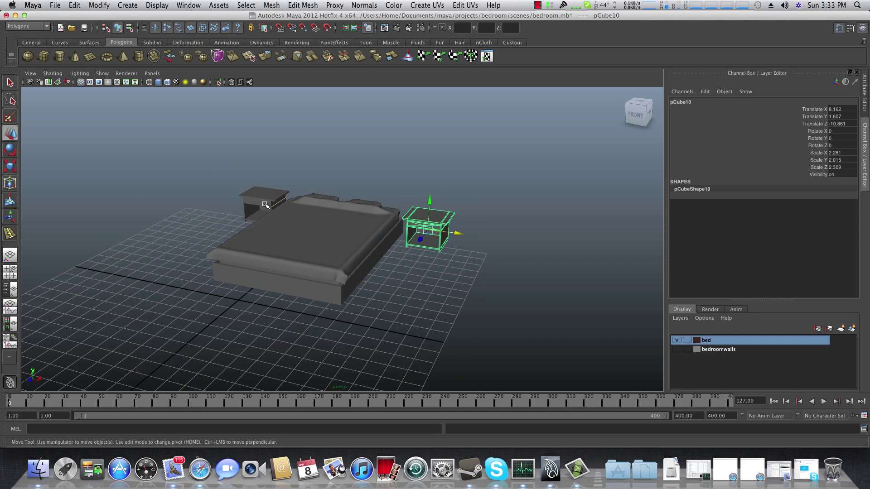
alt+drag(256, 199, 300, 209)
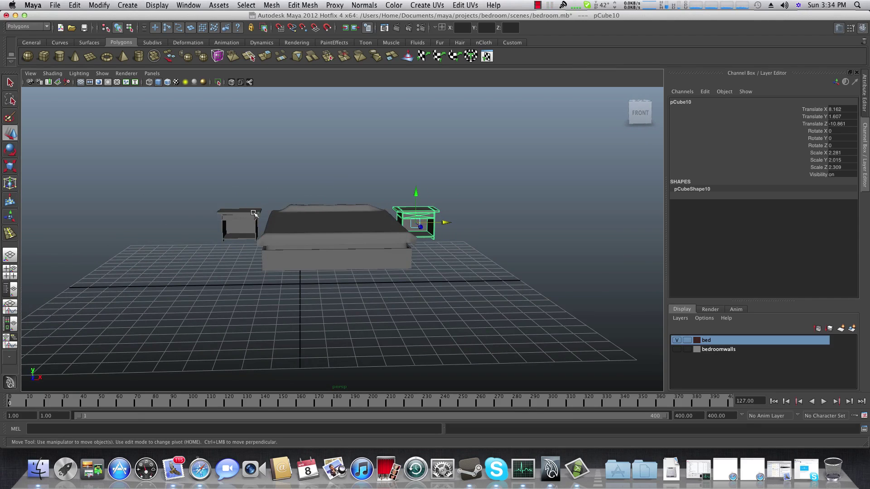
alt+drag(406, 222, 304, 229)
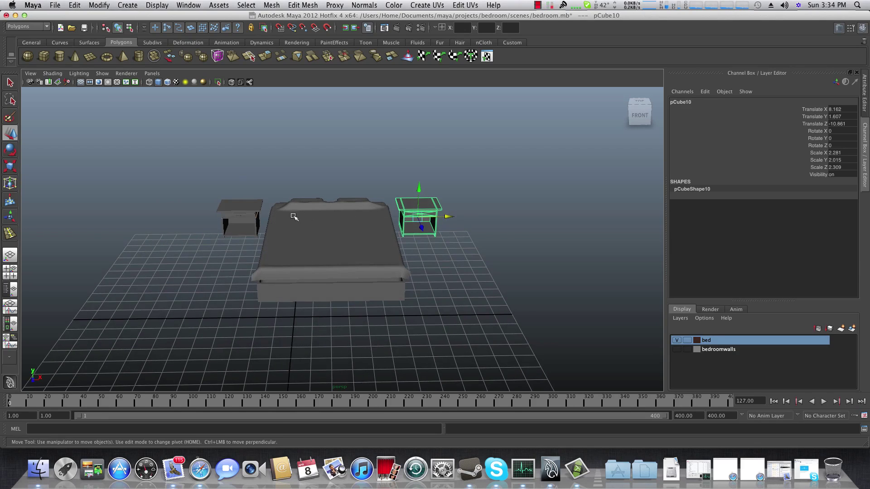
alt+drag(293, 217, 301, 282)
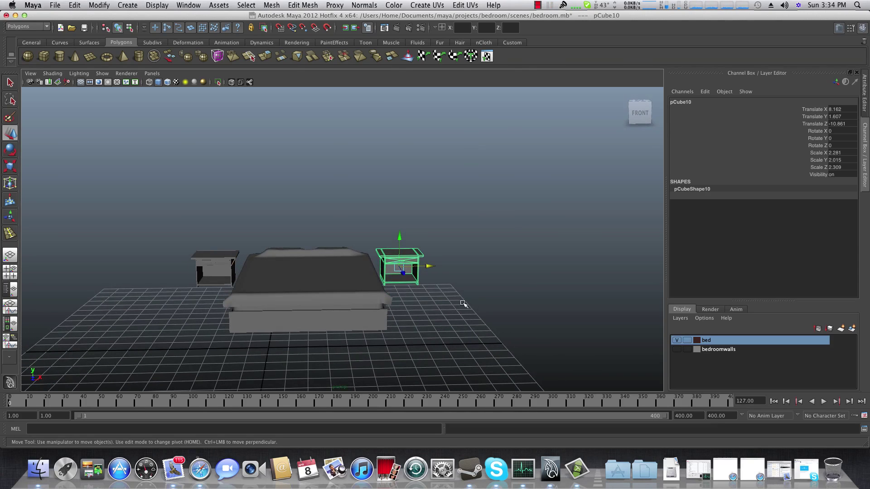